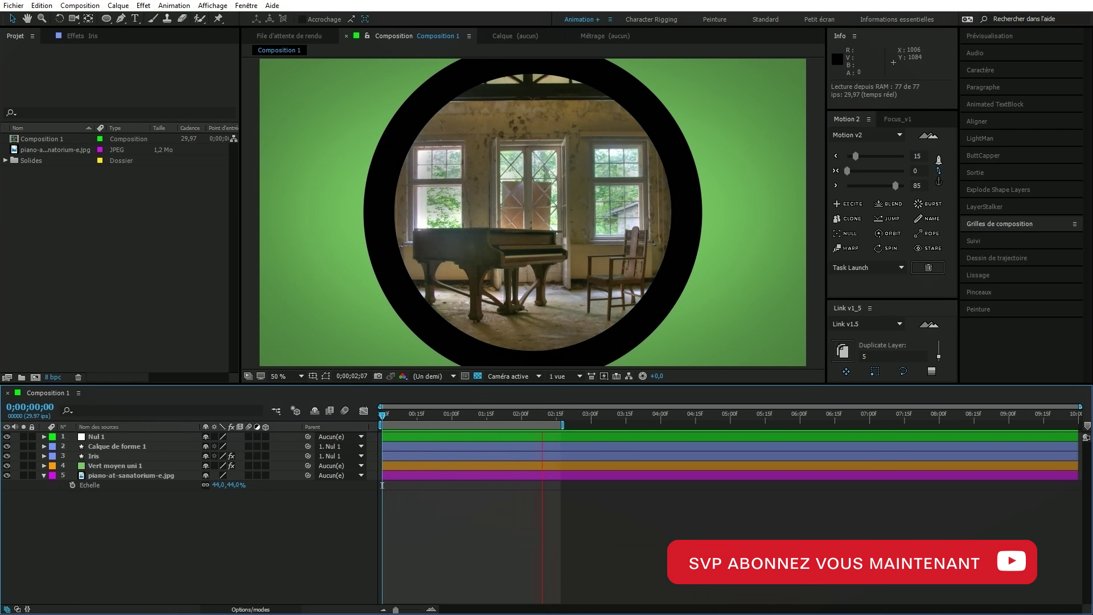
# Switch to the browser to view the YouTube page "shape layer iris in After Effects", and return to After Effects.
pyautogui.hotkey('alt', 'Tab')
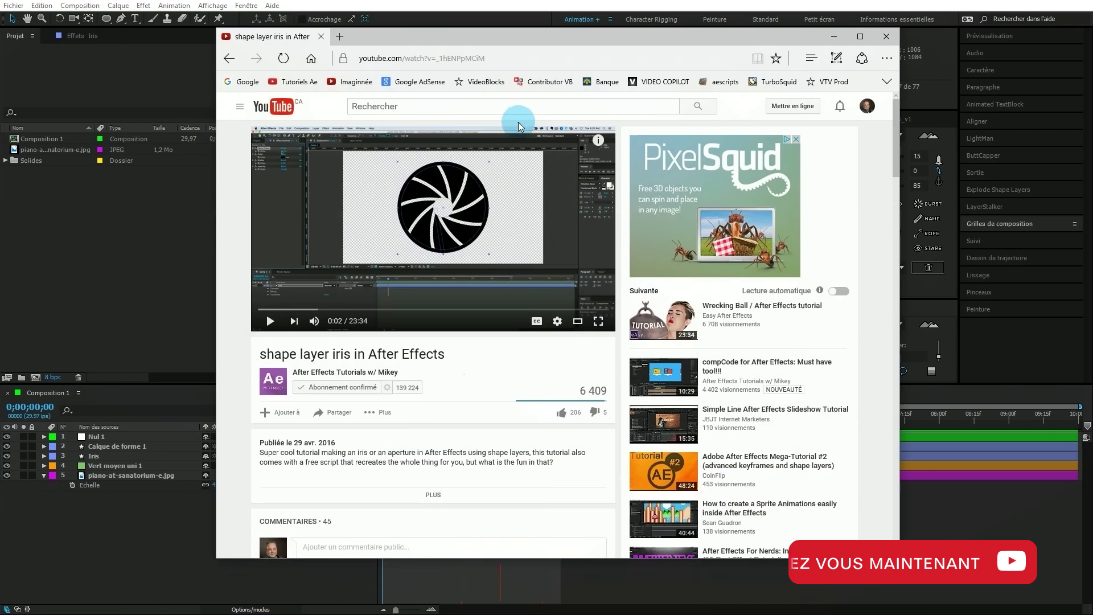
pyautogui.moveTo(399, 373)
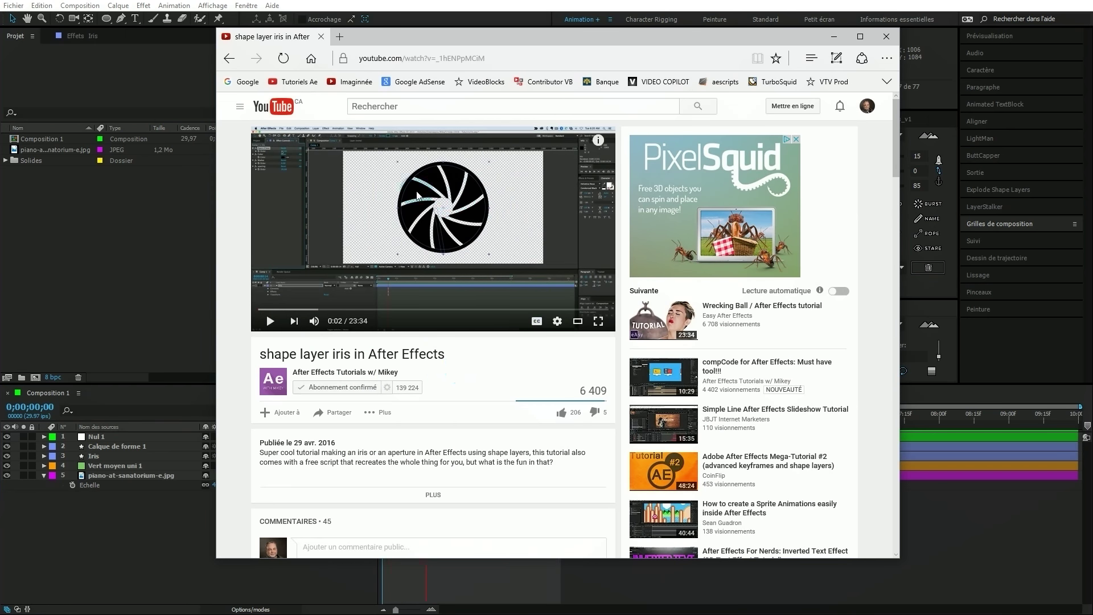
pyautogui.click(450, 264)
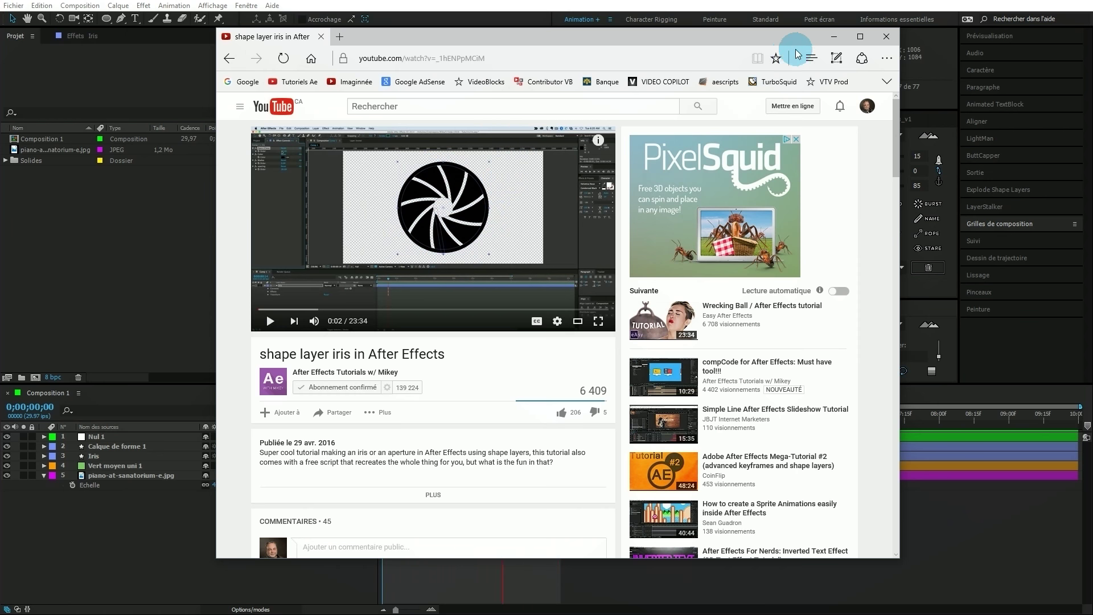
pyautogui.click(834, 41)
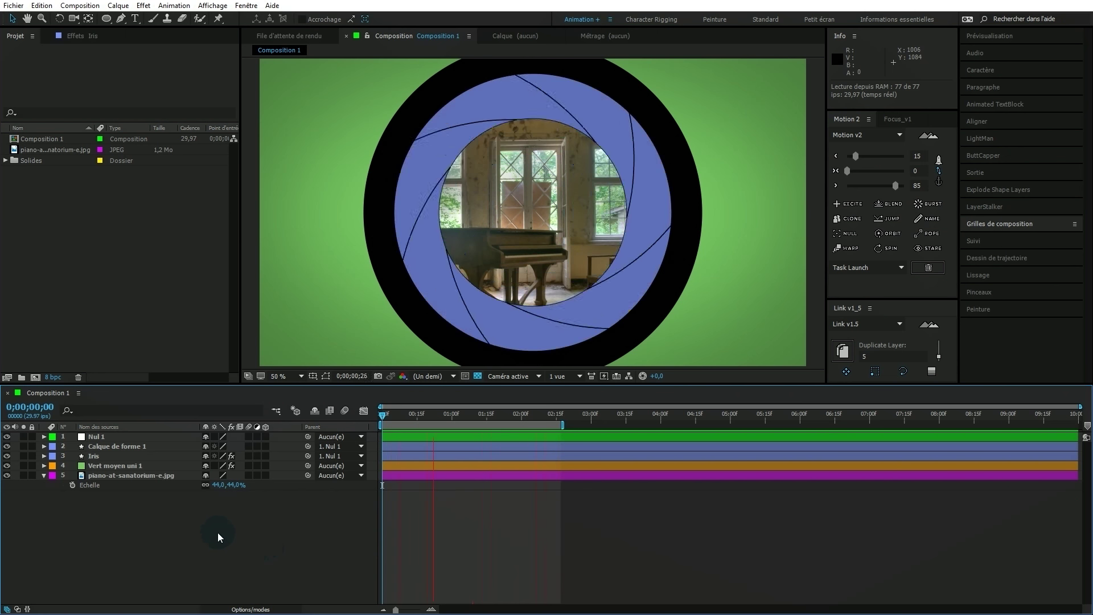
# Create a new composition with the HDTV 1080 29,97 preset, 1920 x 1080 px, lasting 10 seconds.
pyautogui.click(77, 37)
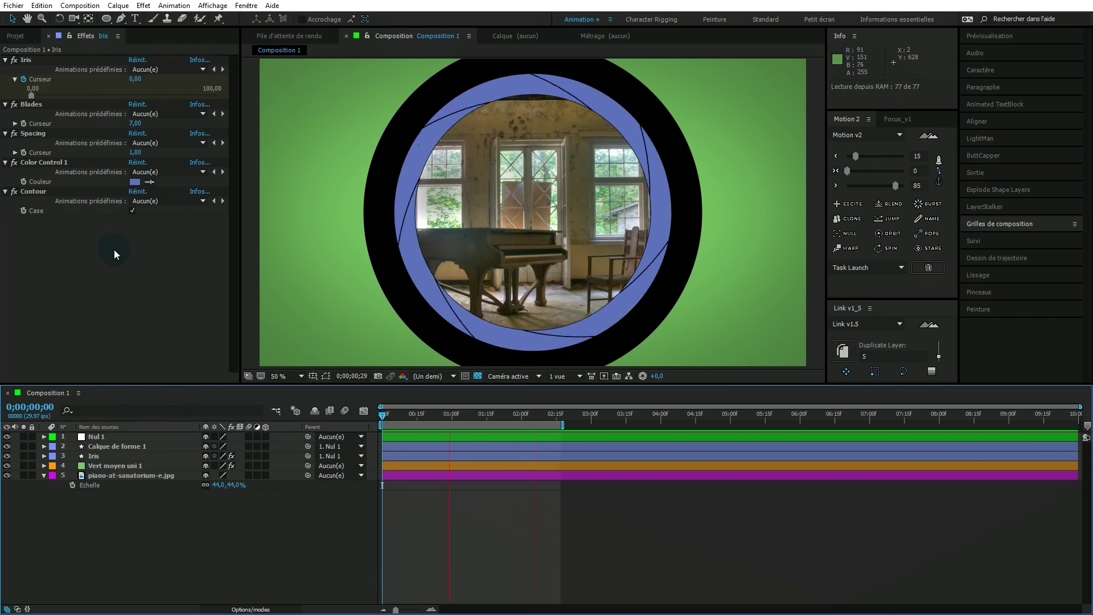
pyautogui.click(15, 36)
pyautogui.click(36, 377)
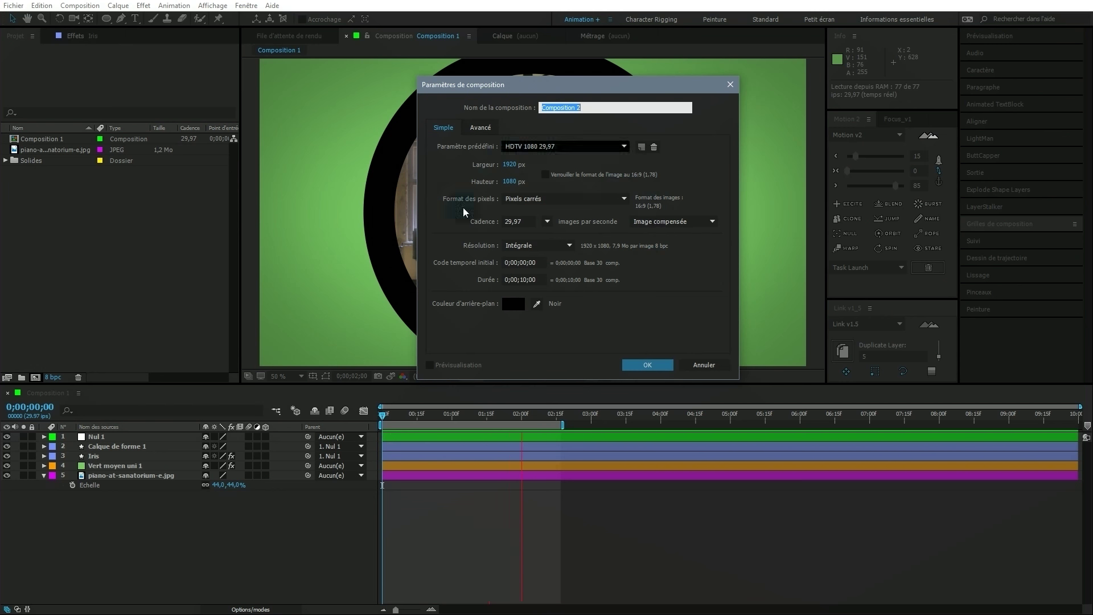
pyautogui.click(640, 365)
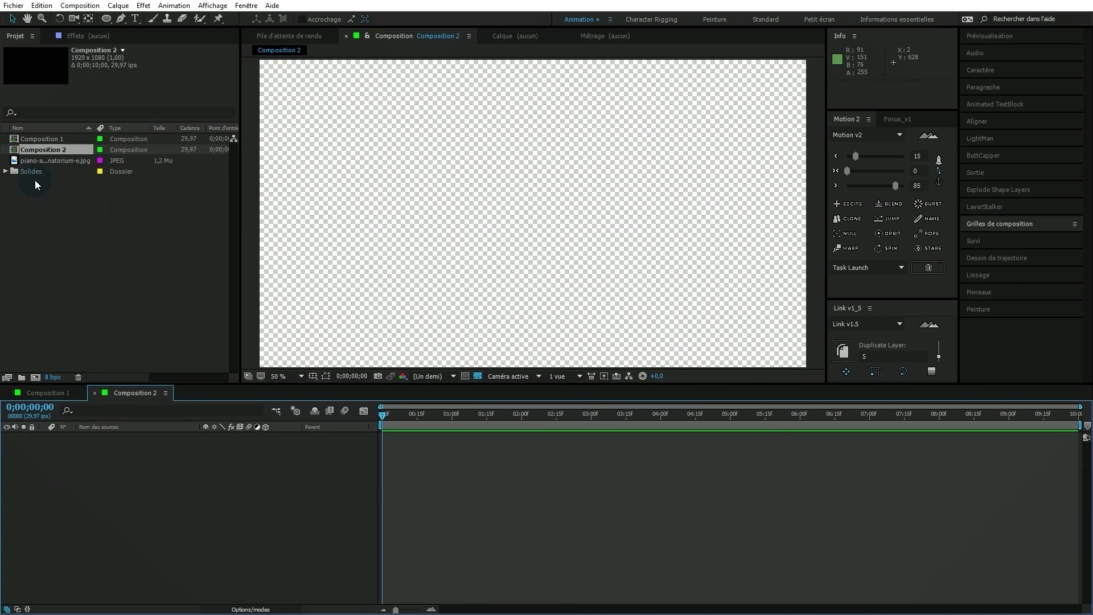
# Add an empty shape layer to the new composition and select it.
pyautogui.rightClick(161, 476)
pyautogui.click(199, 480)
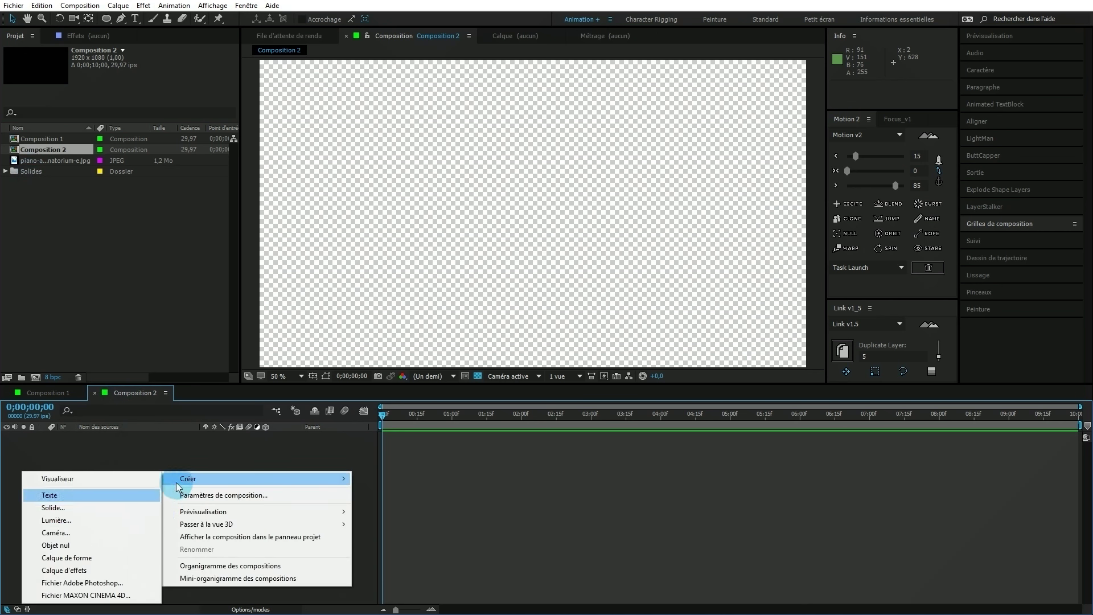
pyautogui.click(98, 557)
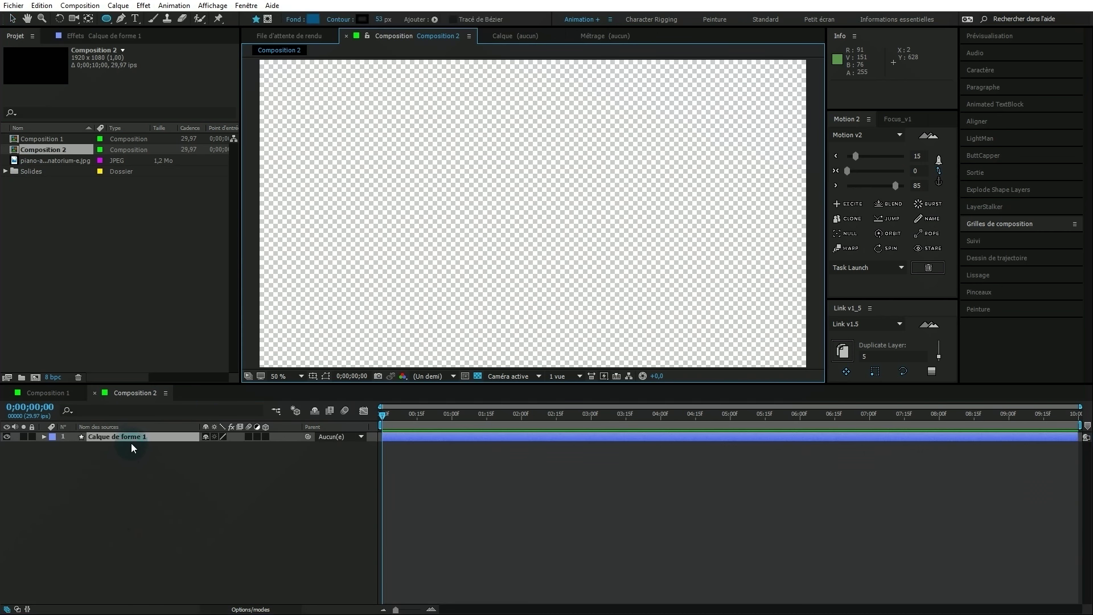
pyautogui.click(135, 436)
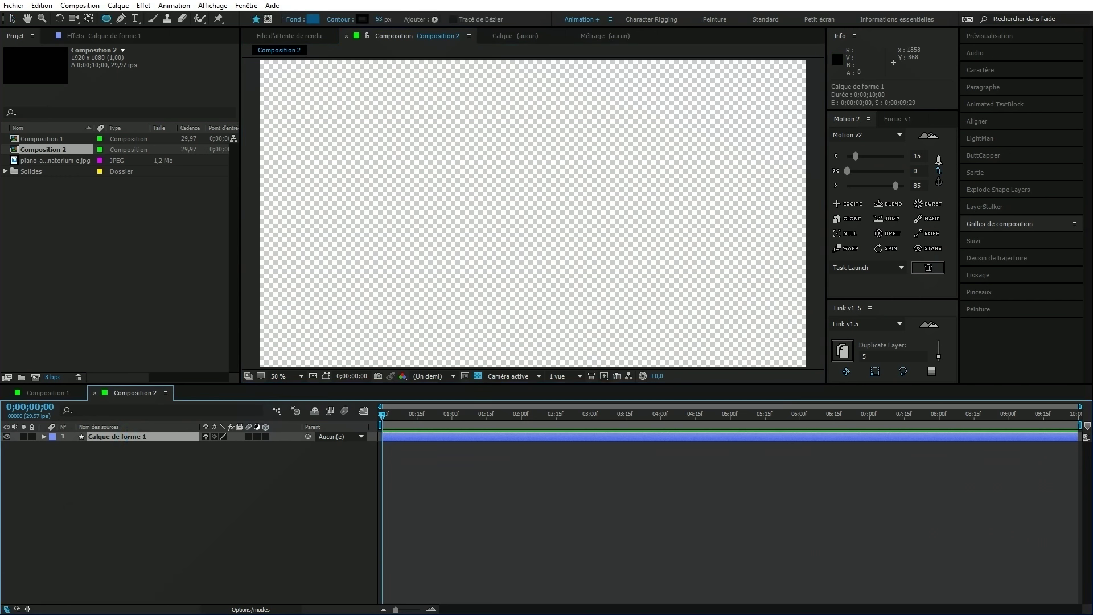
# Apply the Iris animation preset from the 1_Daniel presets folder to the shape layer.
pyautogui.moveTo(1092, 66); pyautogui.dragTo(784, 22)
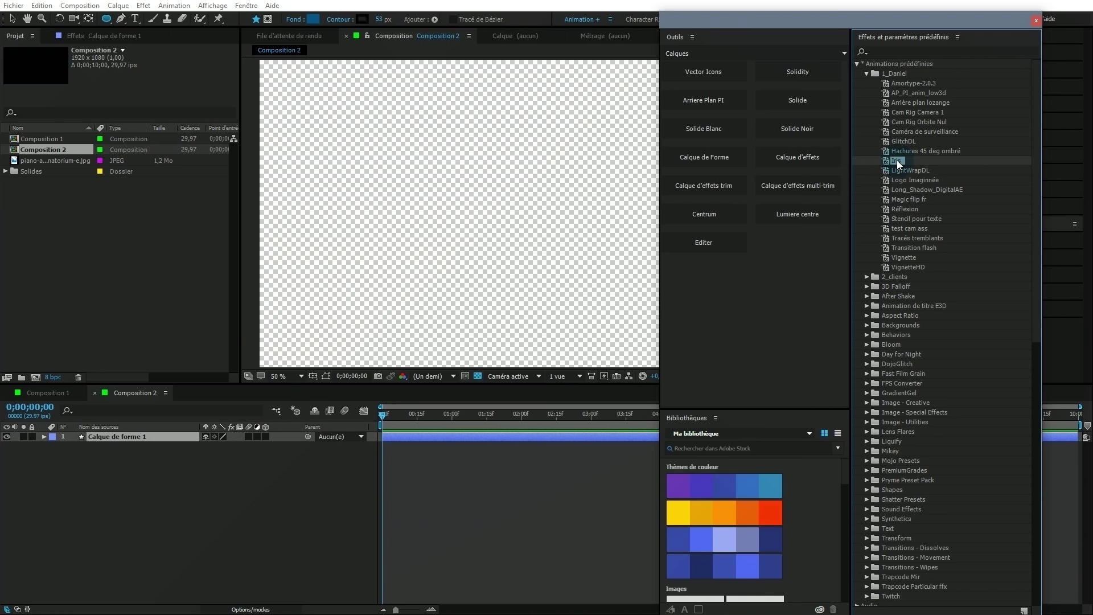
pyautogui.moveTo(897, 159)
pyautogui.mouseDown()
pyautogui.moveTo(378, 441)
pyautogui.moveTo(78, 482)
pyautogui.moveTo(131, 436)
pyautogui.mouseUp()
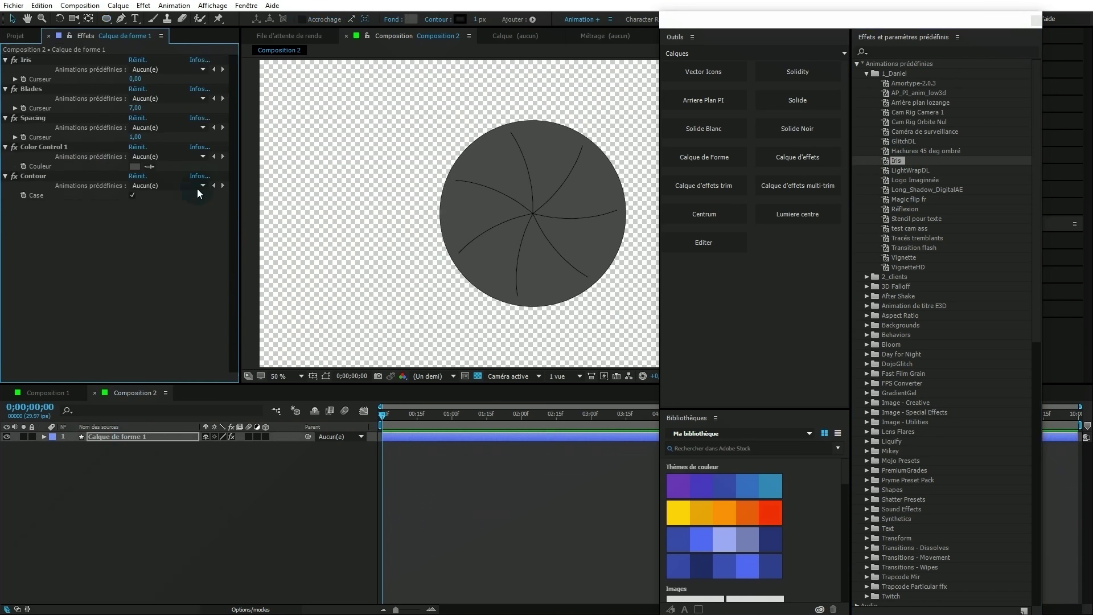
pyautogui.moveTo(941, 18); pyautogui.dragTo(1092, 51)
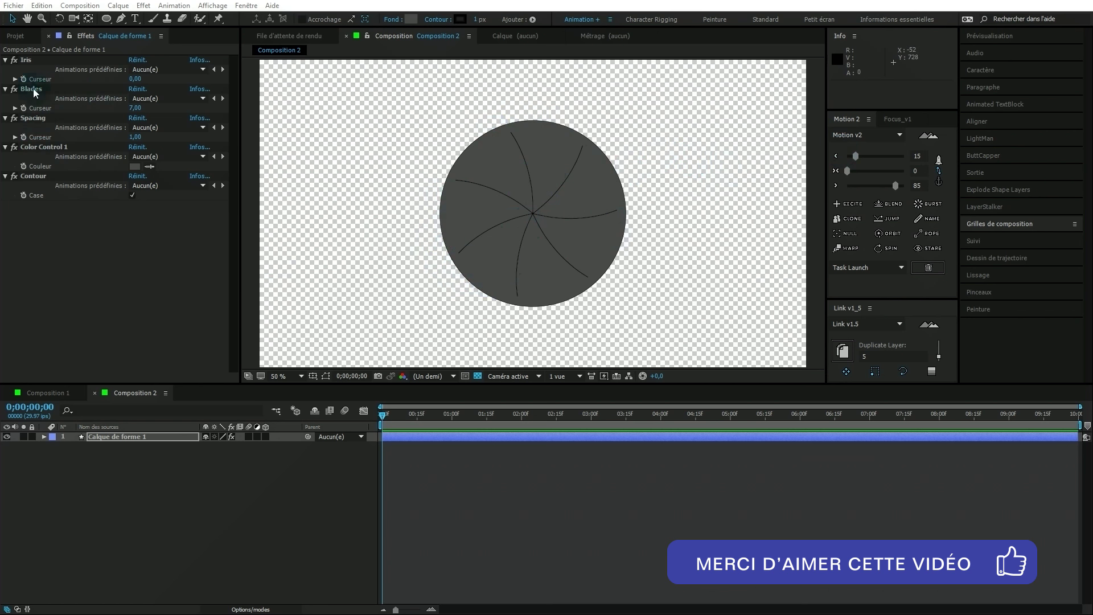
# Expand the Iris slider, try opening the iris with it, and return the value to 0.
pyautogui.click(16, 78)
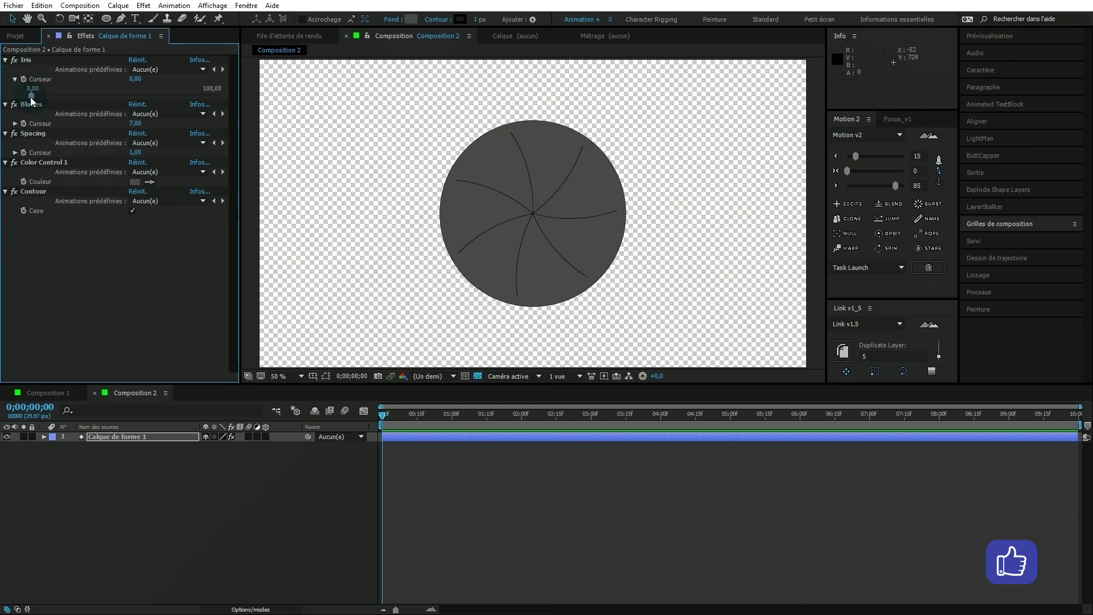
pyautogui.moveTo(30, 95)
pyautogui.mouseDown()
pyautogui.moveTo(180, 98)
pyautogui.moveTo(221, 111)
pyautogui.moveTo(39, 104)
pyautogui.mouseUp()
pyautogui.moveTo(138, 103); pyautogui.dragTo(34, 102)
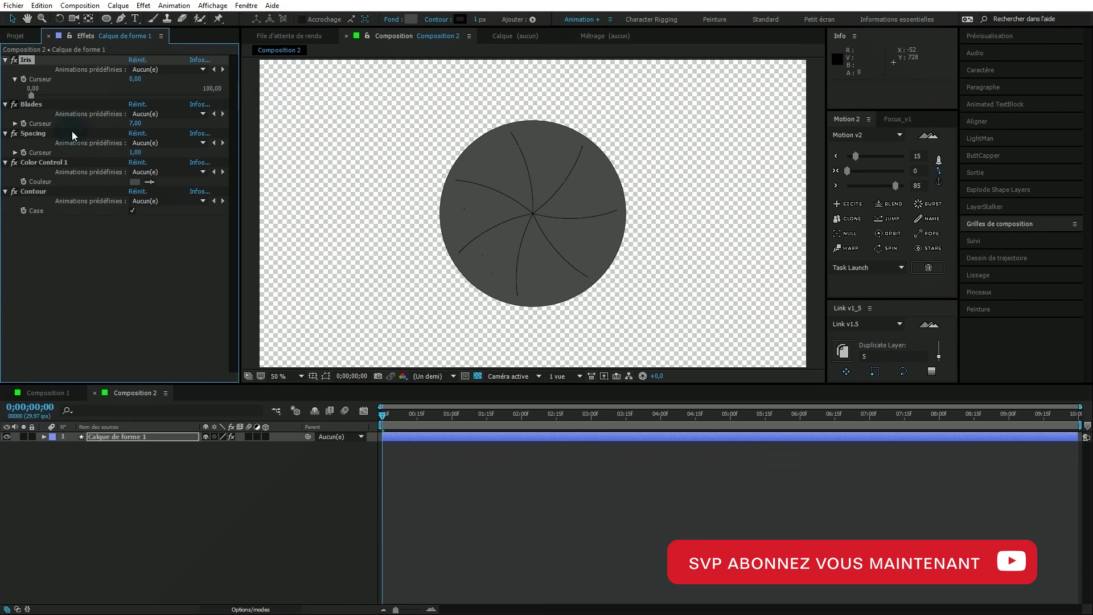
# Try a Blades value of 69 on the iris and set it back to 7.
pyautogui.click(134, 123)
pyautogui.moveTo(135, 124); pyautogui.dragTo(170, 124)
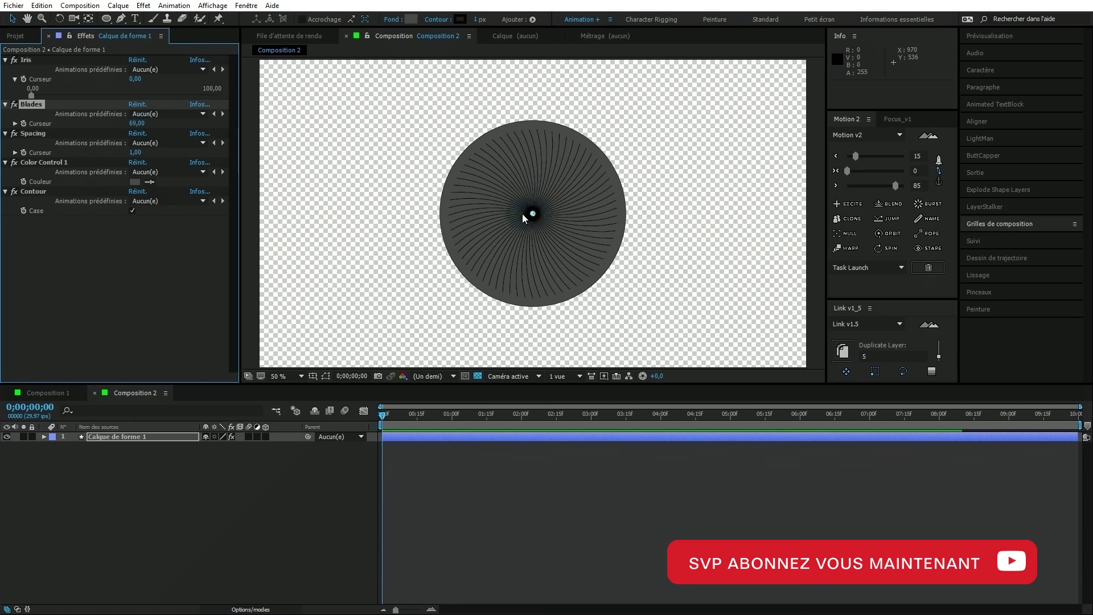
pyautogui.moveTo(123, 122)
pyautogui.mouseDown()
pyautogui.moveTo(102, 125)
pyautogui.moveTo(115, 126)
pyautogui.mouseUp()
pyautogui.click(137, 124)
pyautogui.write('7')
pyautogui.press('Return')
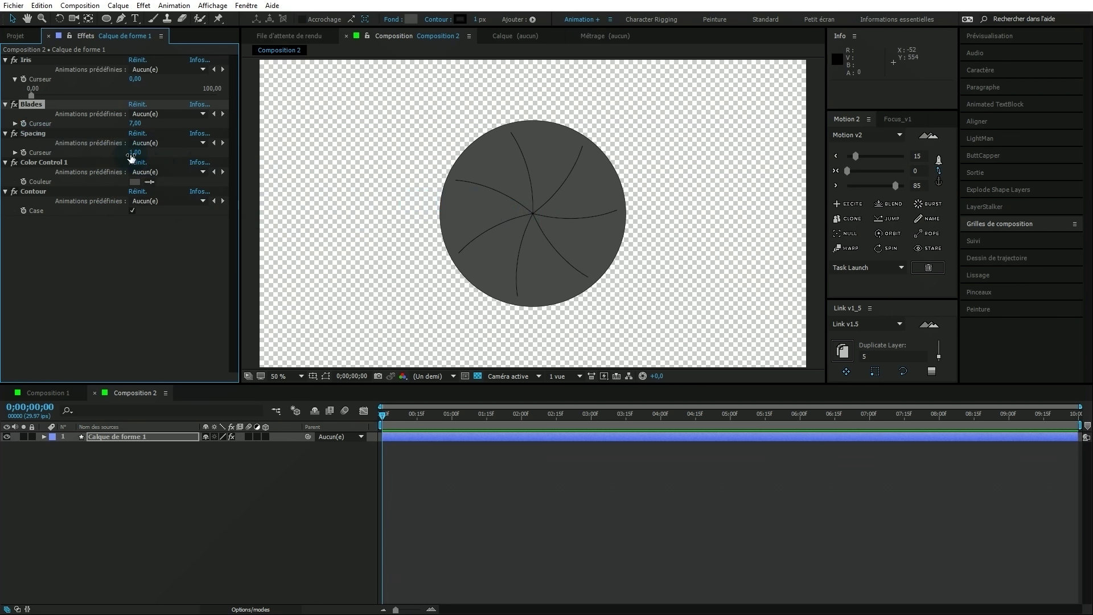
# Try a Spacing value of 16 between the iris blades and set it back to 1.
pyautogui.moveTo(130, 158); pyautogui.dragTo(139, 154)
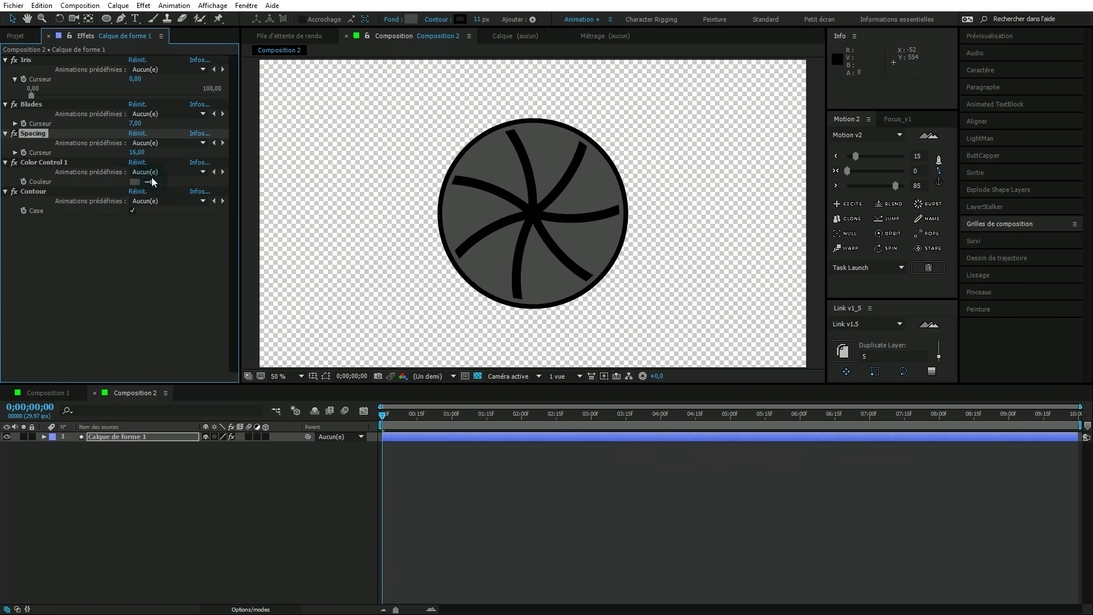
pyautogui.click(137, 153)
pyautogui.write('1')
pyautogui.press('Return')
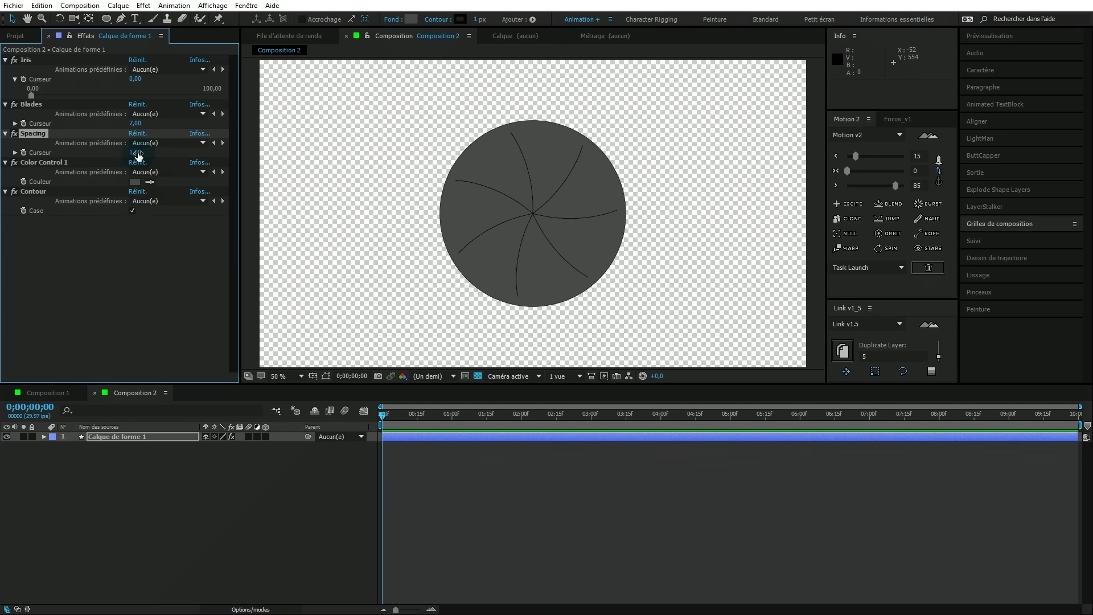
# Change the iris blades' Color Control to a medium blue.
pyautogui.click(135, 181)
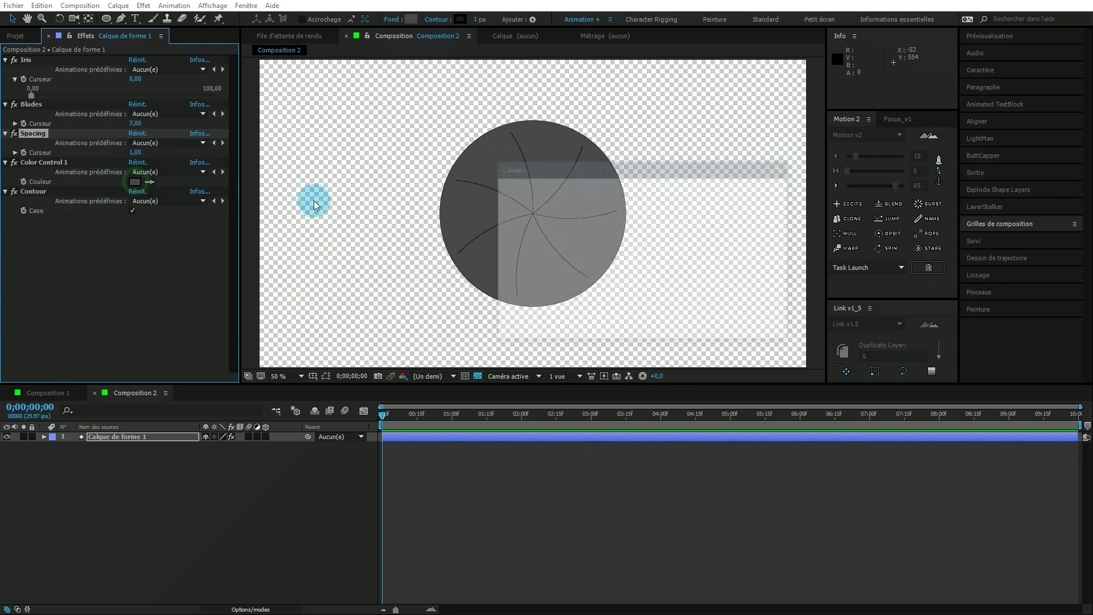
pyautogui.click(607, 221)
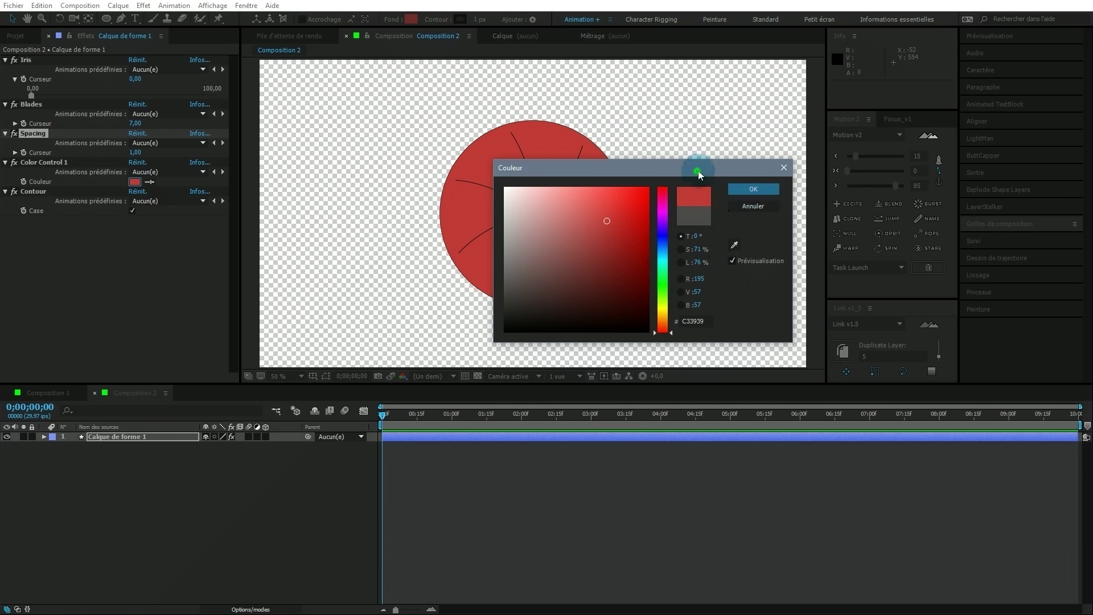
pyautogui.moveTo(696, 167); pyautogui.dragTo(901, 115)
pyautogui.moveTo(858, 201)
pyautogui.mouseDown()
pyautogui.moveTo(868, 207)
pyautogui.moveTo(875, 192)
pyautogui.mouseUp()
pyautogui.click(958, 137)
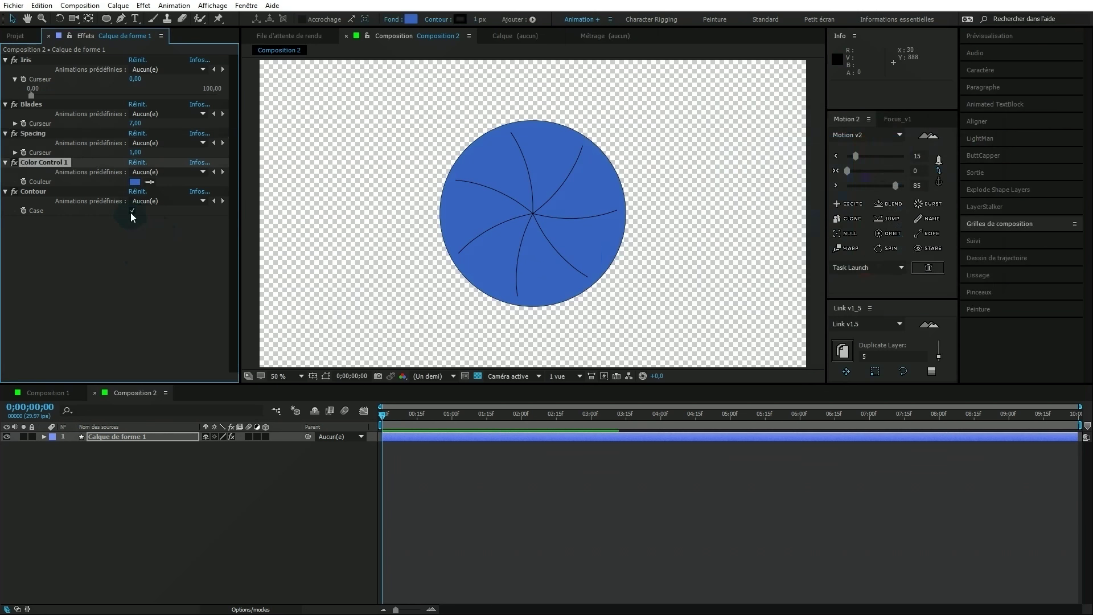
# Switch off the Contour option and raise Spacing to 35 to try blades with transparent gaps.
pyautogui.click(41, 194)
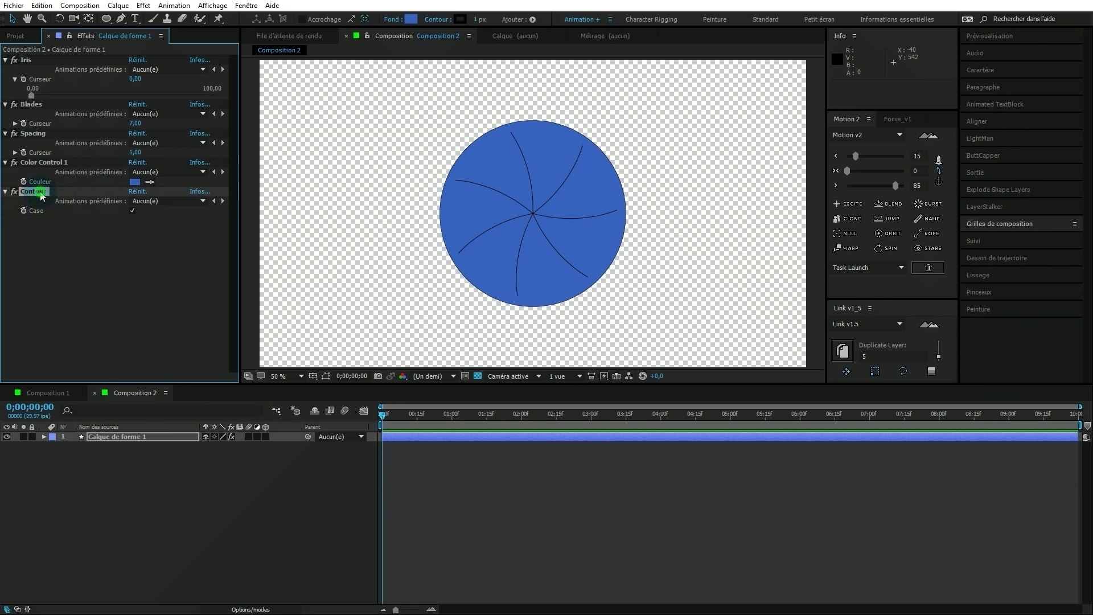
pyautogui.click(132, 210)
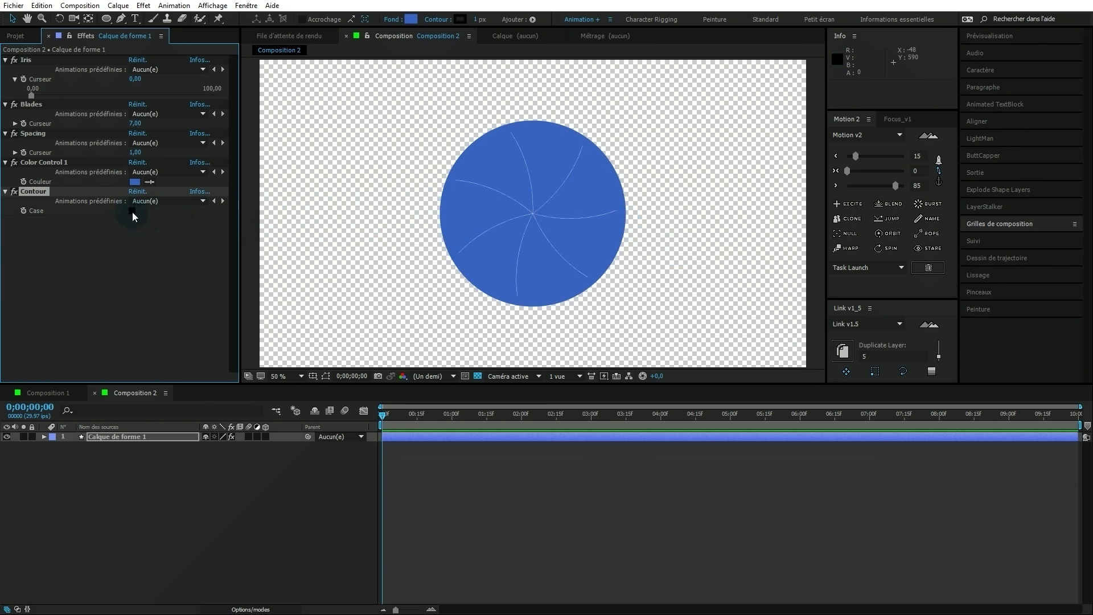
pyautogui.moveTo(137, 153); pyautogui.dragTo(152, 154)
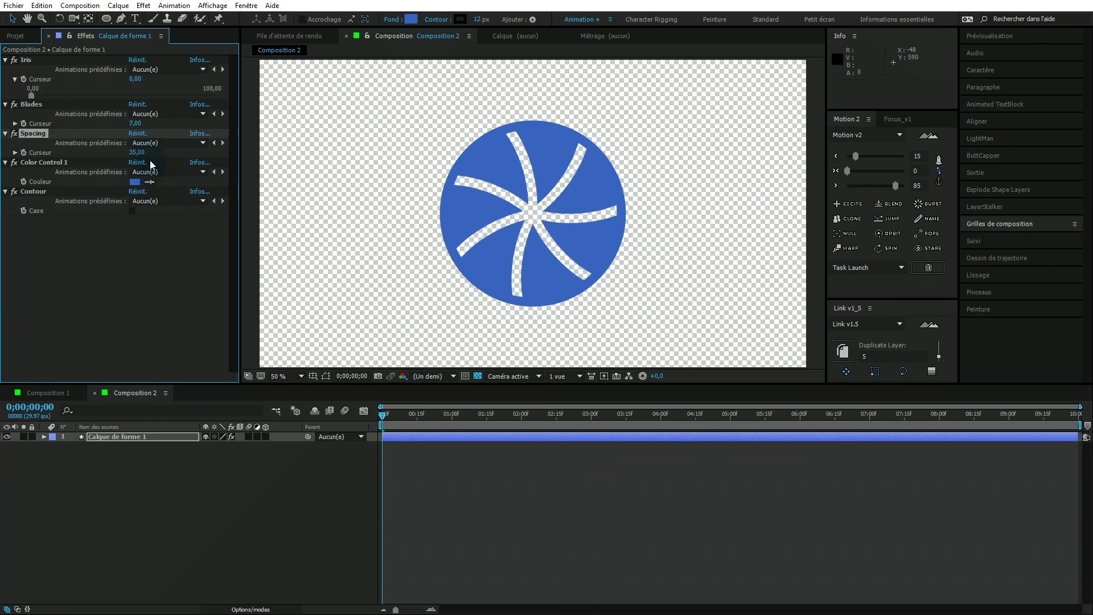
# Switch the Contour option back on and set Spacing to 1.
pyautogui.click(134, 211)
pyautogui.click(137, 211)
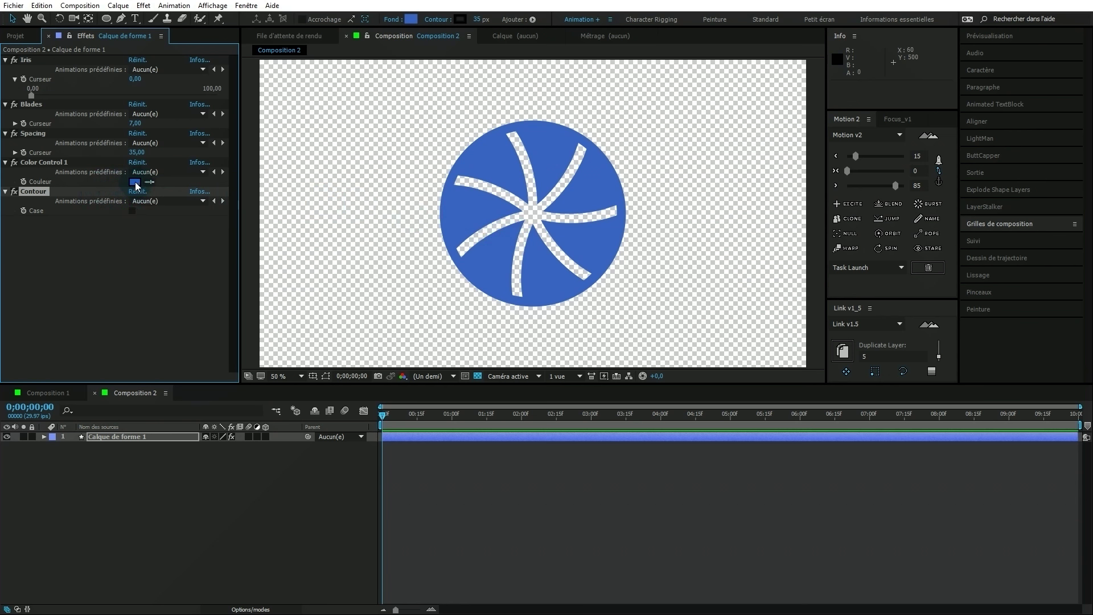
pyautogui.click(133, 212)
pyautogui.click(134, 153)
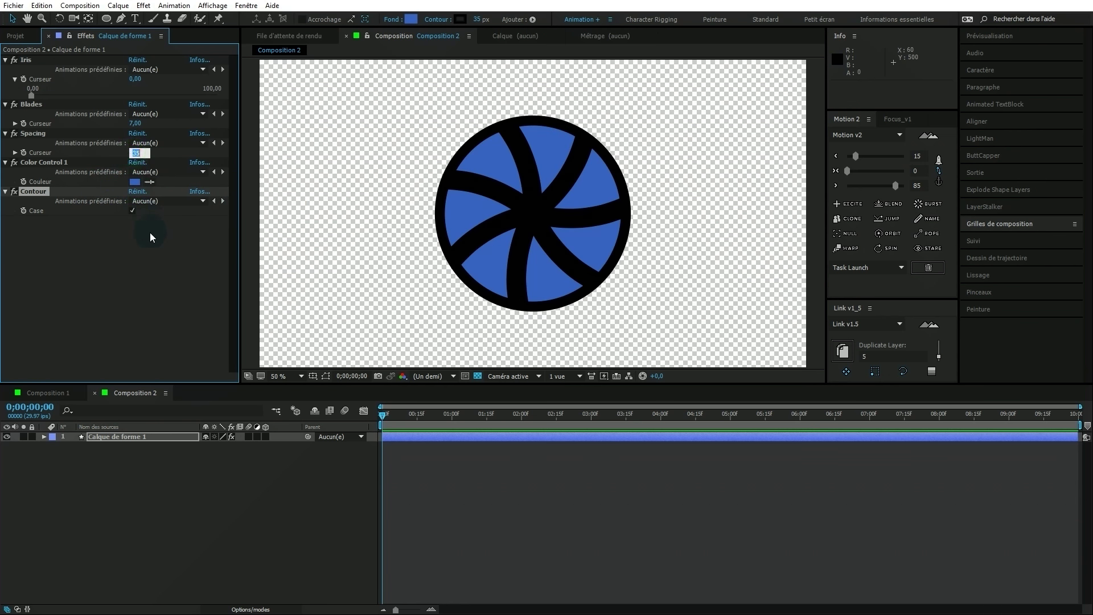
pyautogui.write('1')
pyautogui.press('Return')
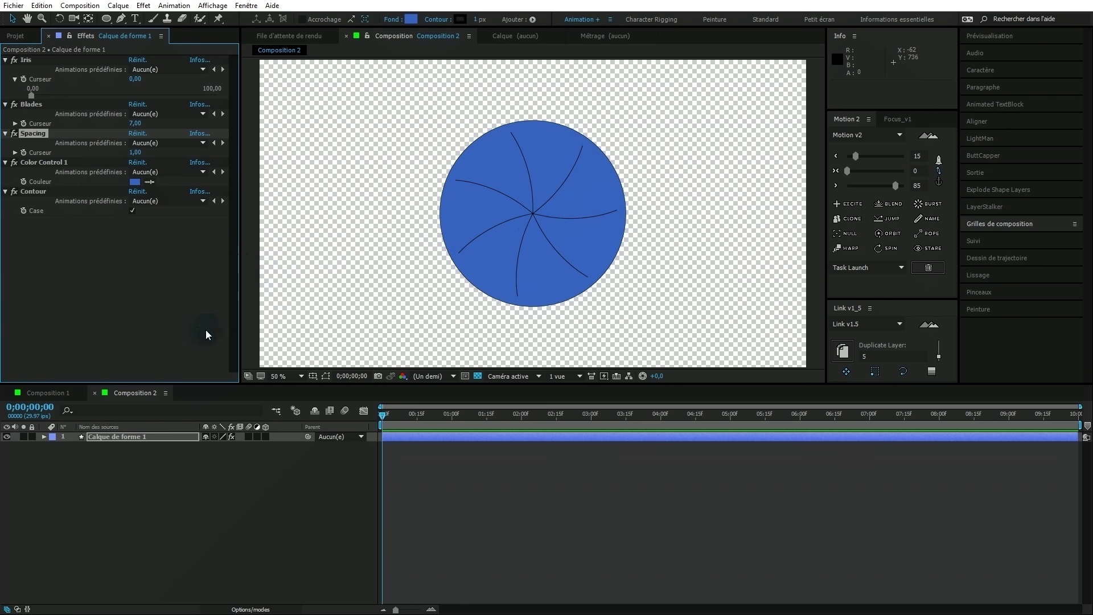
# Scale the iris shape layer to 152% and test its opening with the Iris slider, returning it to 0.
pyautogui.click(44, 436)
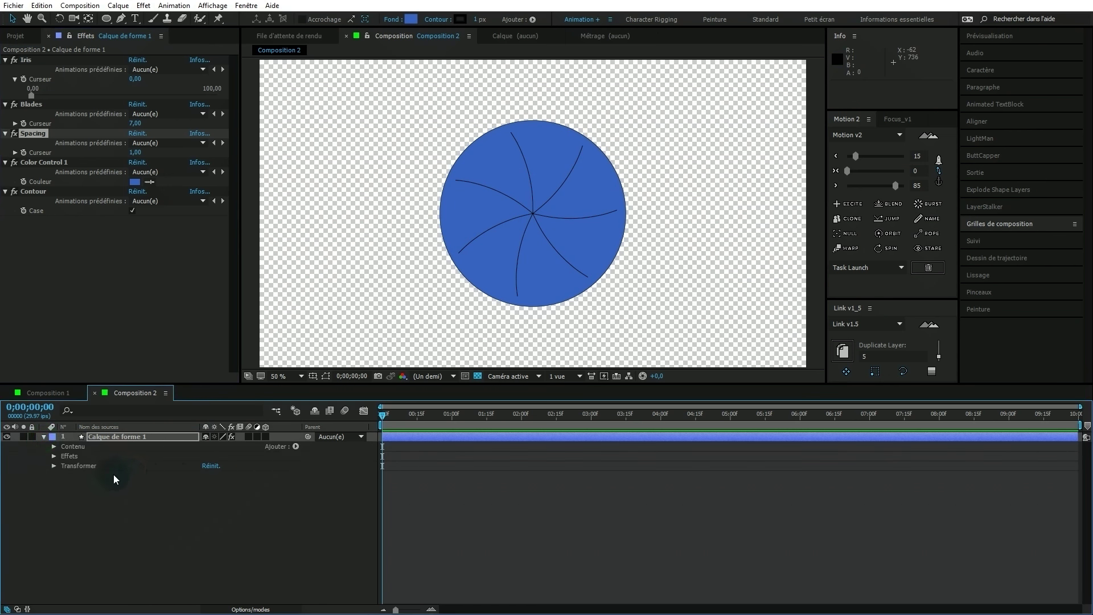
pyautogui.press('s')
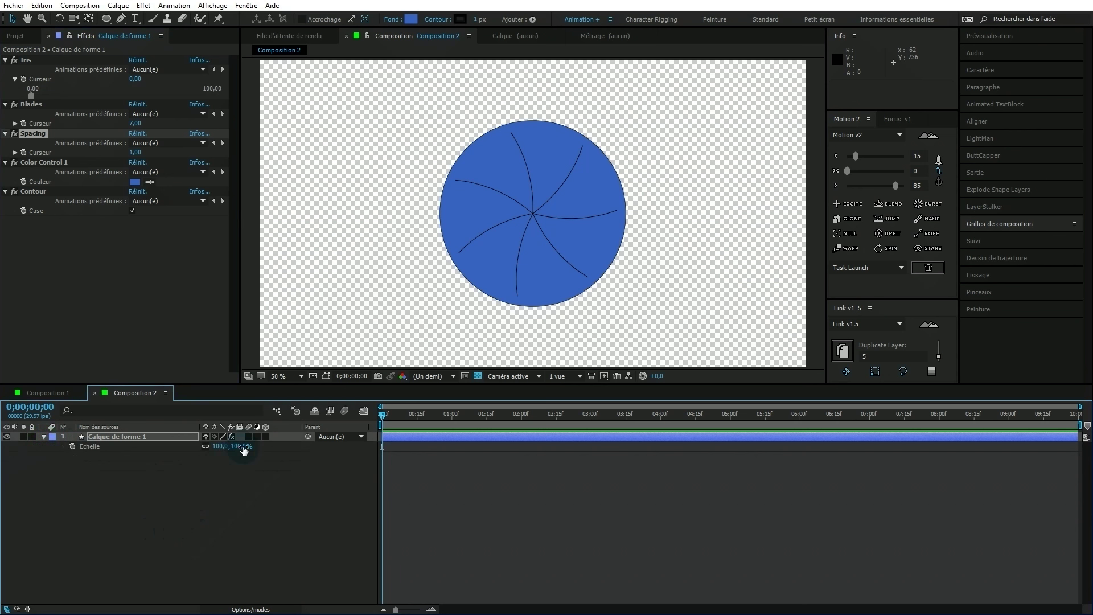
pyautogui.moveTo(242, 446); pyautogui.dragTo(268, 444)
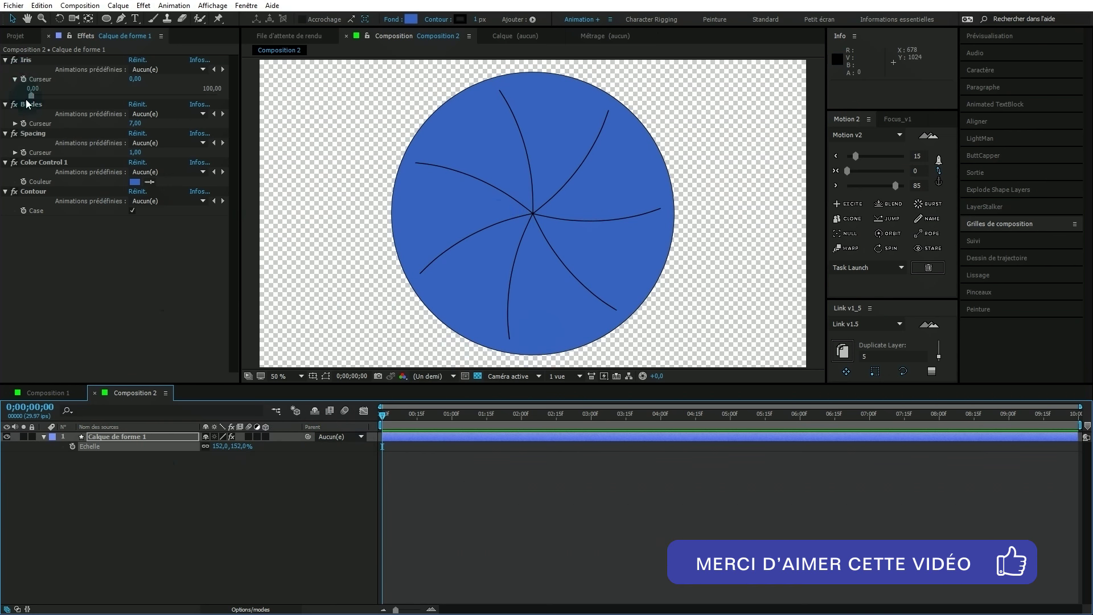
pyautogui.moveTo(29, 94)
pyautogui.mouseDown()
pyautogui.moveTo(220, 111)
pyautogui.moveTo(14, 105)
pyautogui.mouseUp()
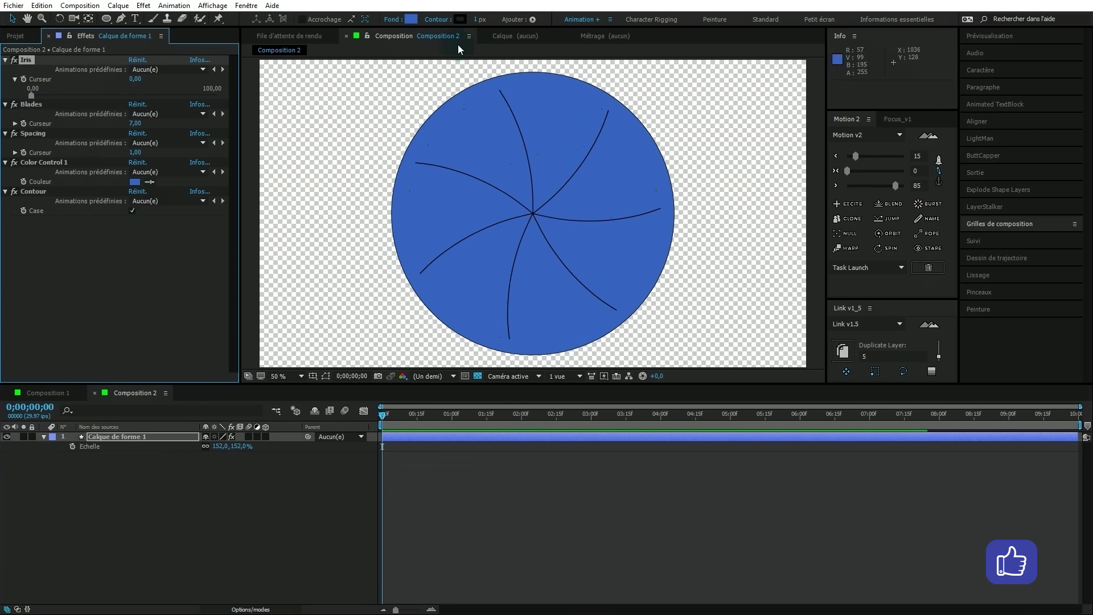
# Create a second shape layer above the iris layer.
pyautogui.rightClick(222, 479)
pyautogui.moveTo(253, 484)
pyautogui.click(140, 562)
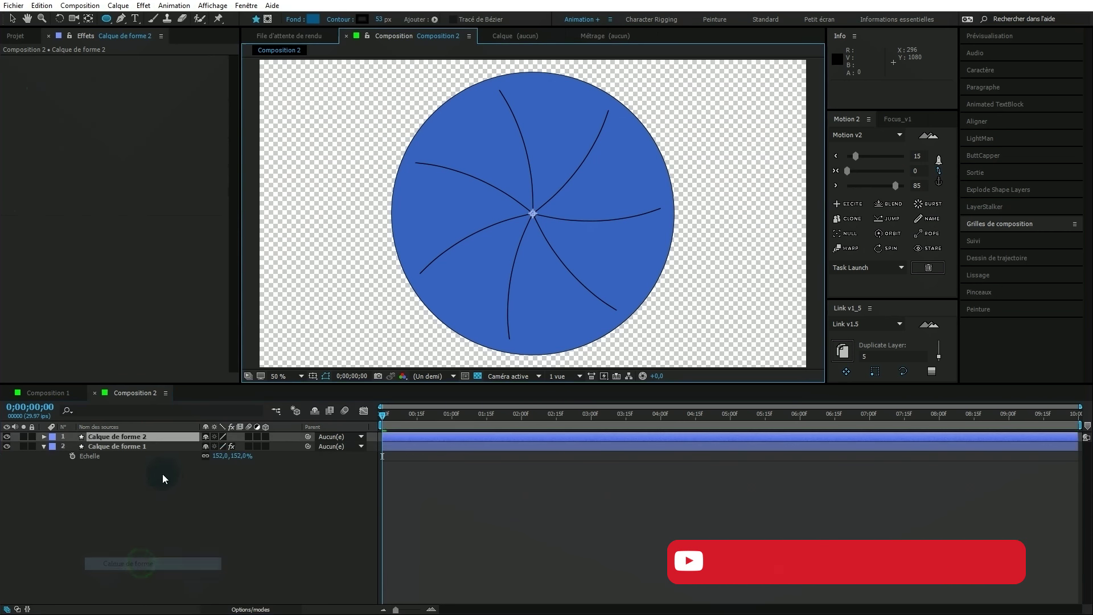
pyautogui.click(159, 437)
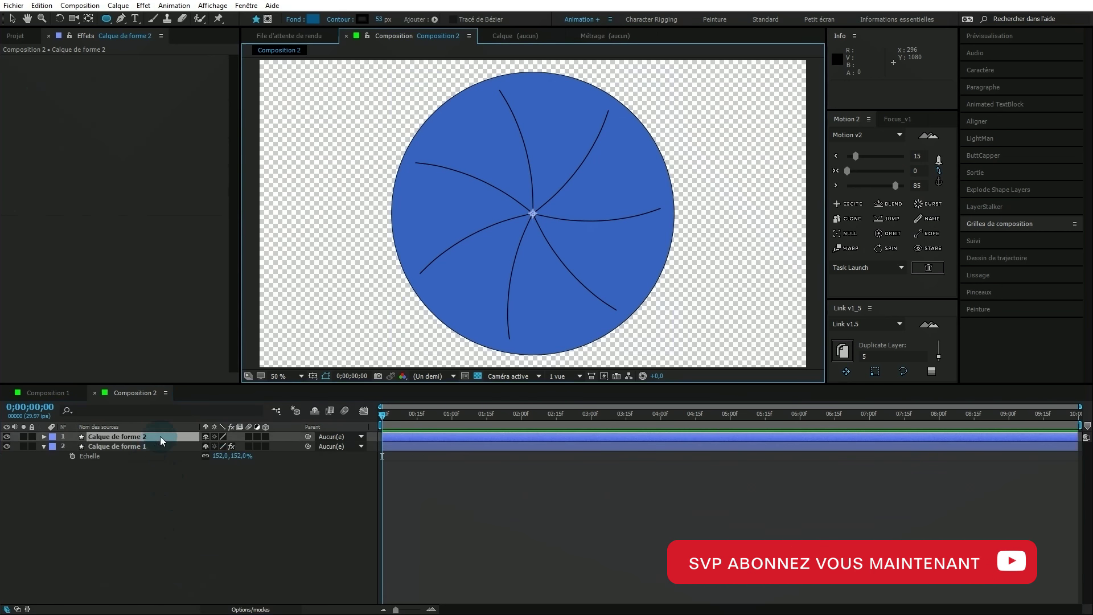
# Add an ellipse path to the new shape layer and set its size to 992 by 992 to match the iris.
pyautogui.click(44, 436)
pyautogui.click(296, 447)
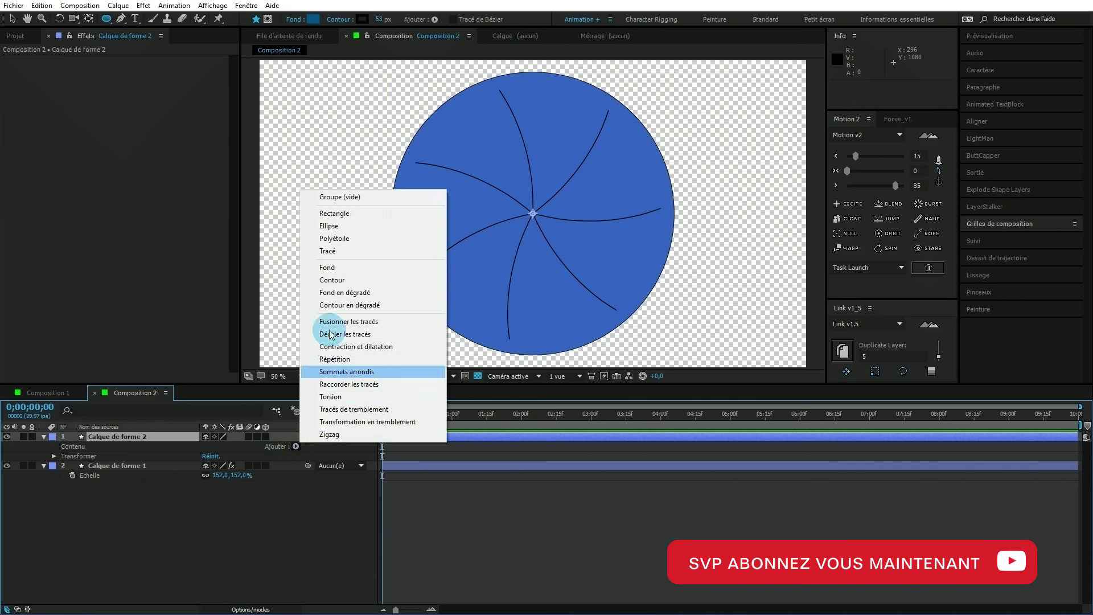
pyautogui.click(342, 225)
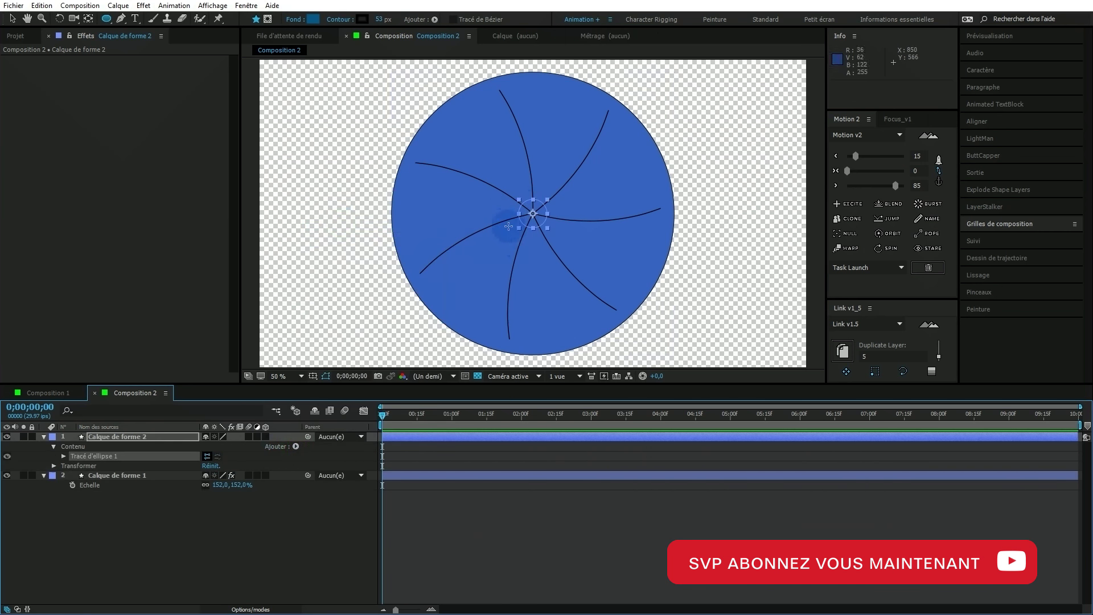
pyautogui.click(63, 456)
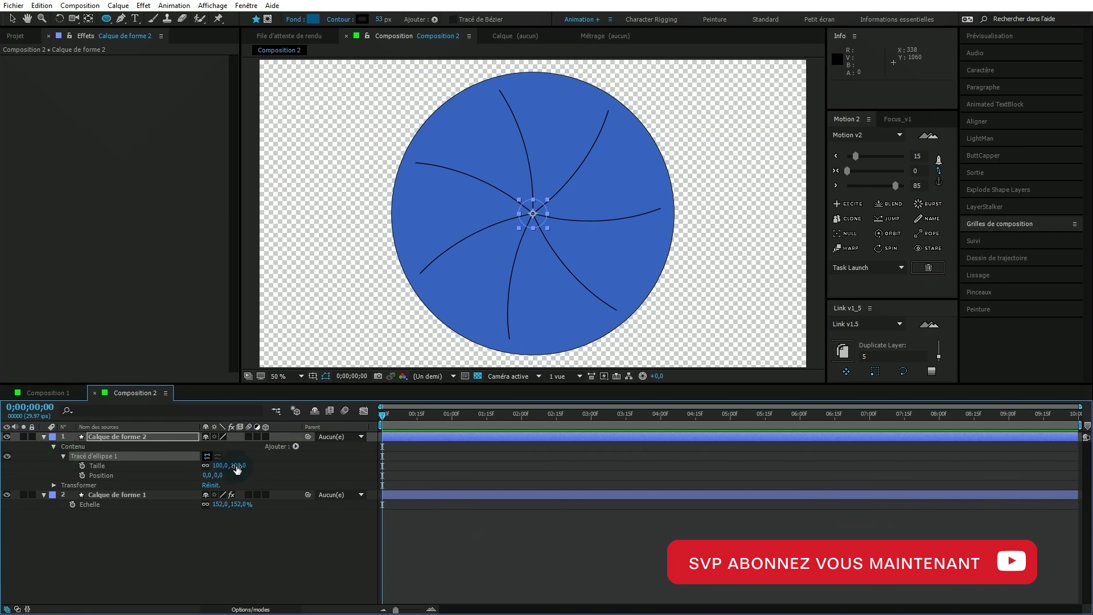
pyautogui.moveTo(238, 466); pyautogui.dragTo(750, 469)
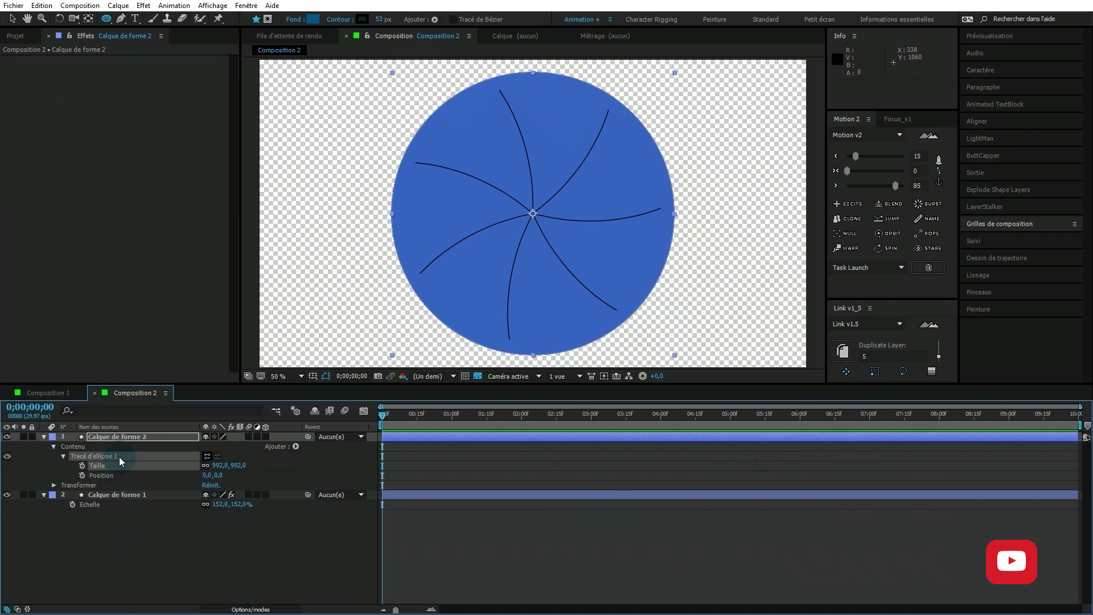
# Add a stroke to the ellipse, colour it black (000000) and set its width to 112 px to form the outer ring.
pyautogui.click(296, 447)
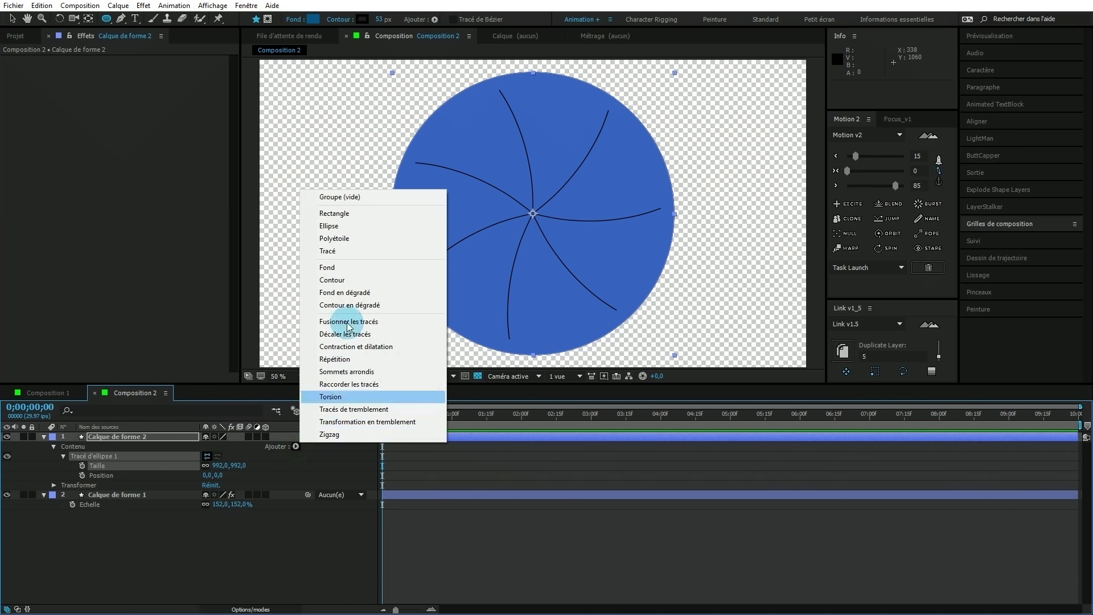
pyautogui.click(350, 281)
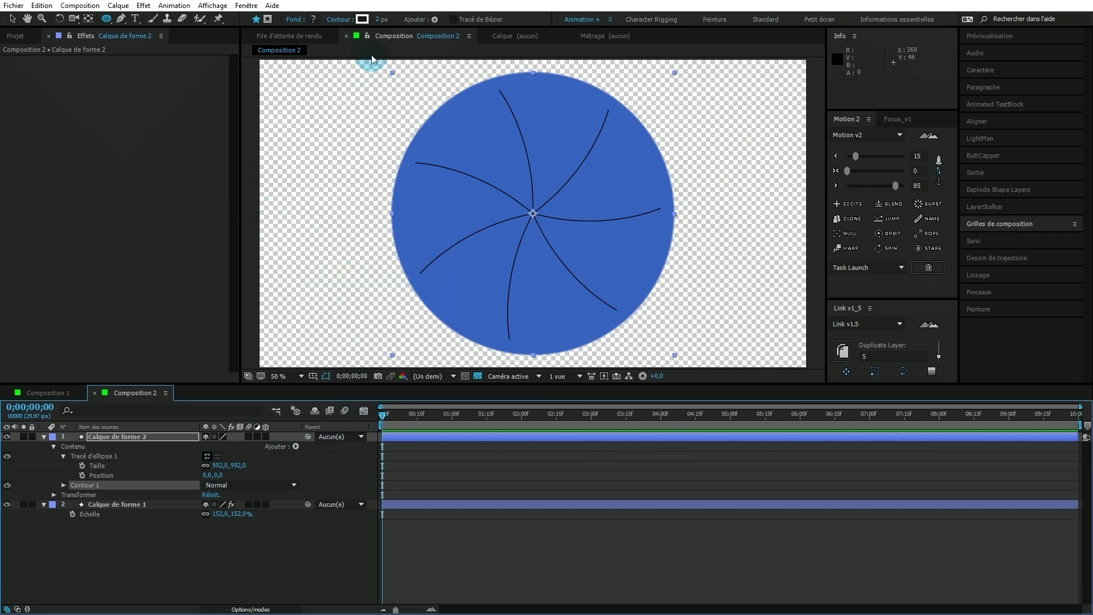
pyautogui.click(365, 21)
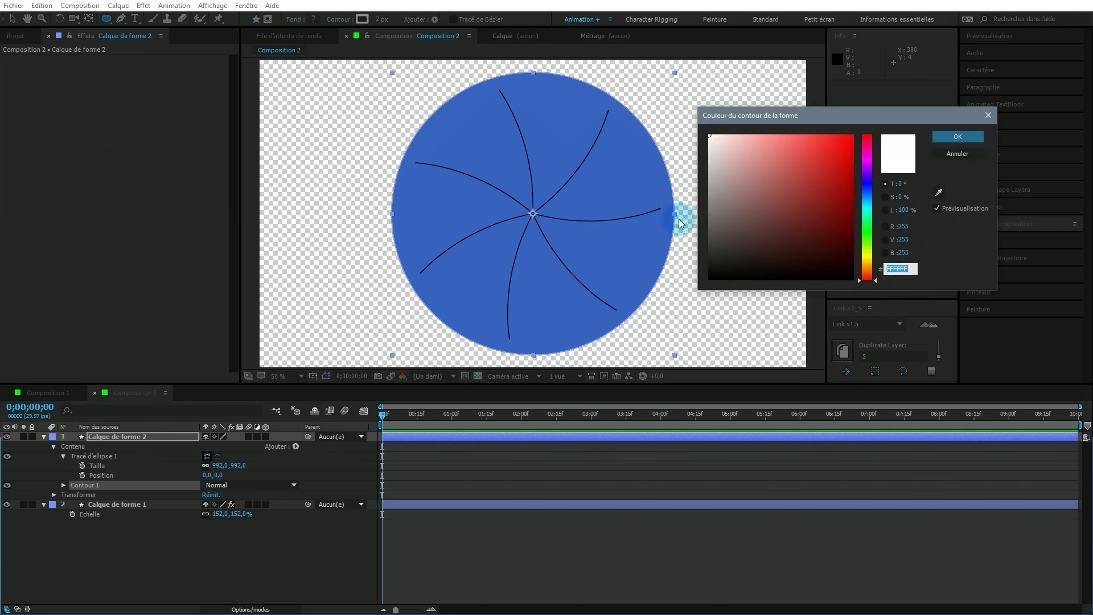
pyautogui.moveTo(750, 225); pyautogui.dragTo(681, 313)
pyautogui.click(959, 139)
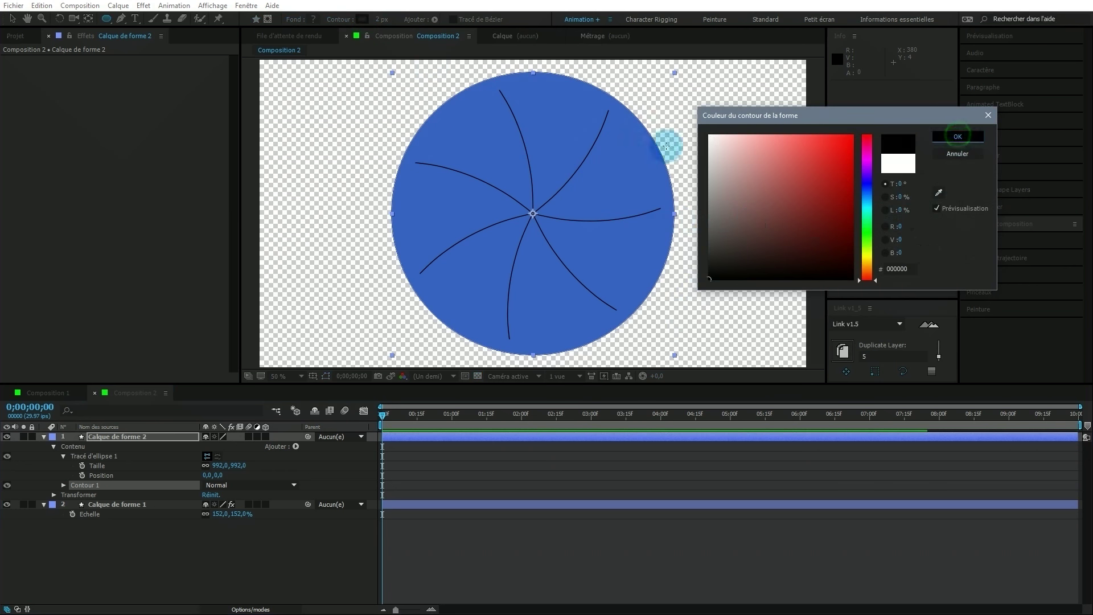
pyautogui.moveTo(380, 17); pyautogui.dragTo(453, 14)
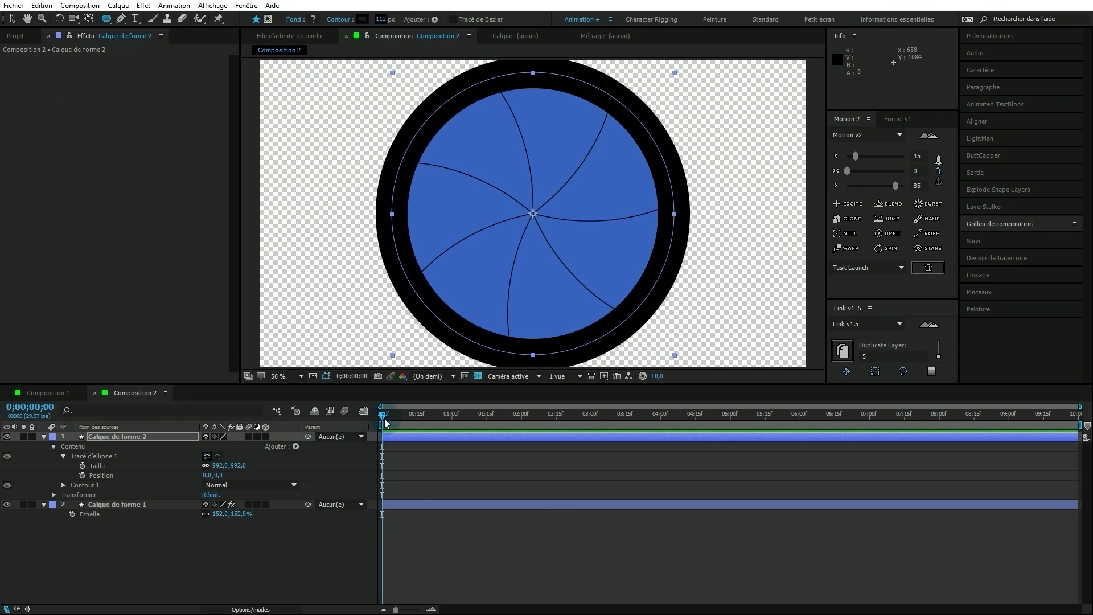
# Test the iris opening inside the black ring with the Iris slider, return it to 0 and collapse both shape layers.
pyautogui.click(131, 504)
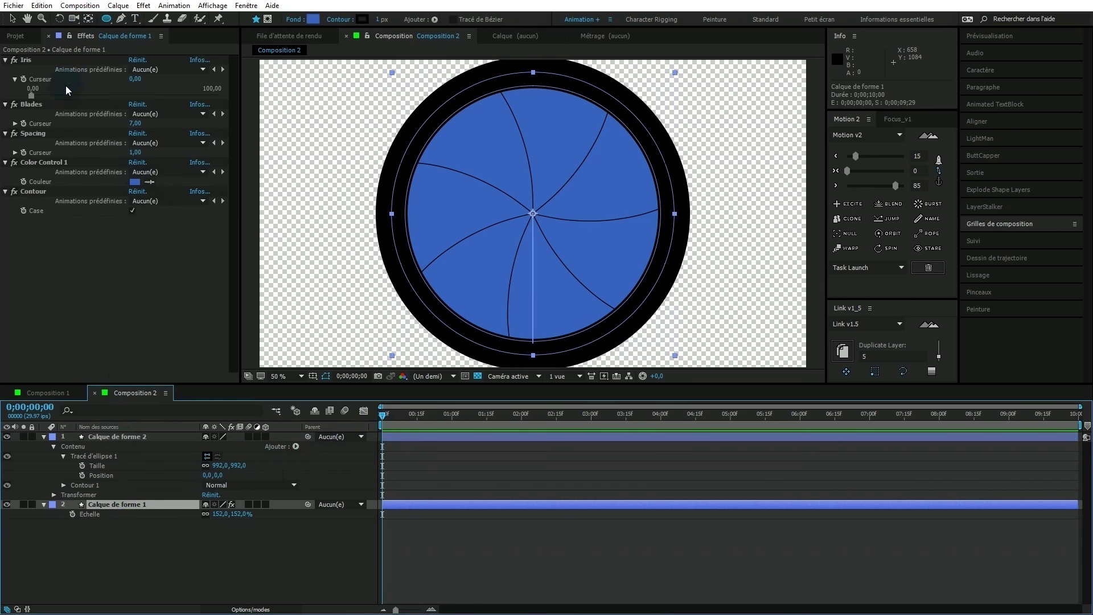
pyautogui.moveTo(34, 97)
pyautogui.mouseDown()
pyautogui.moveTo(227, 106)
pyautogui.moveTo(90, 98)
pyautogui.moveTo(266, 95)
pyautogui.moveTo(14, 106)
pyautogui.mouseUp()
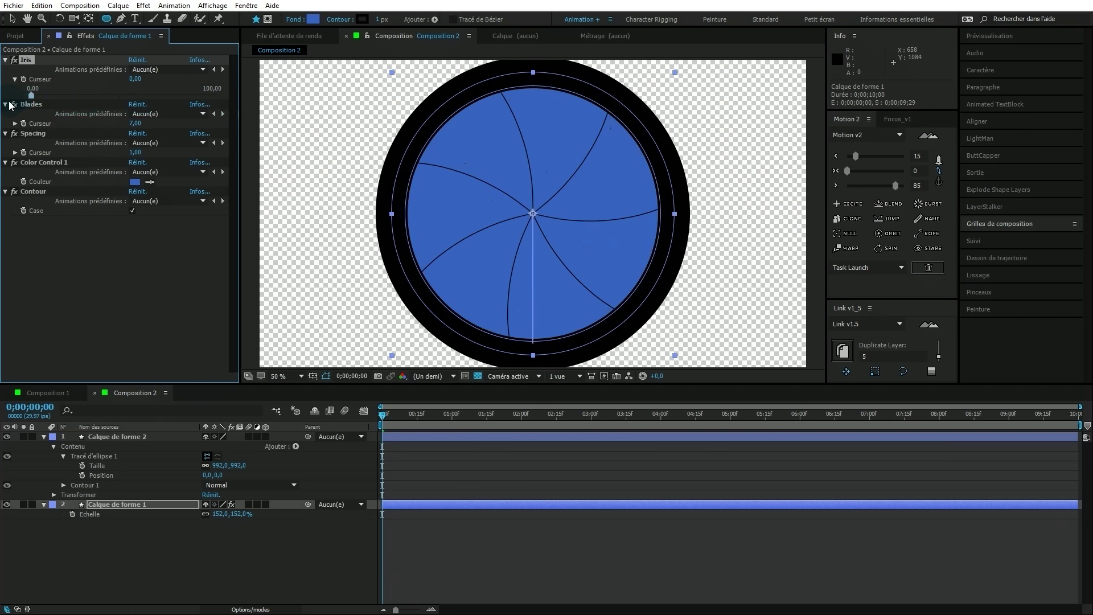
pyautogui.click(43, 439)
pyautogui.click(43, 446)
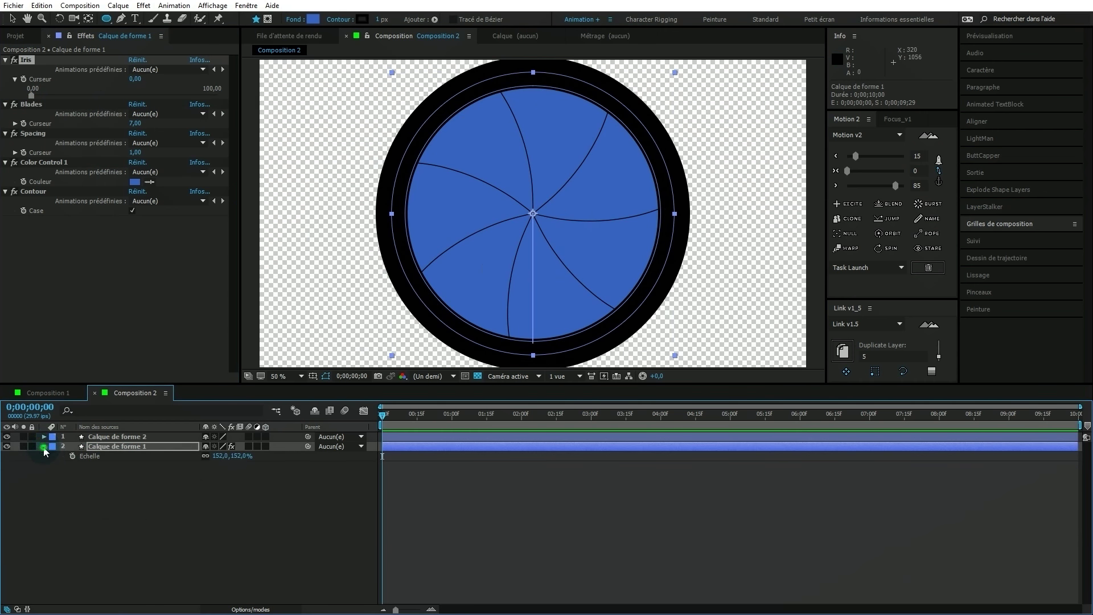
# Create a 1920 by 1080 px solid in purple (9166CC) and place it beneath both shape layers.
pyautogui.rightClick(174, 480)
pyautogui.moveTo(214, 490)
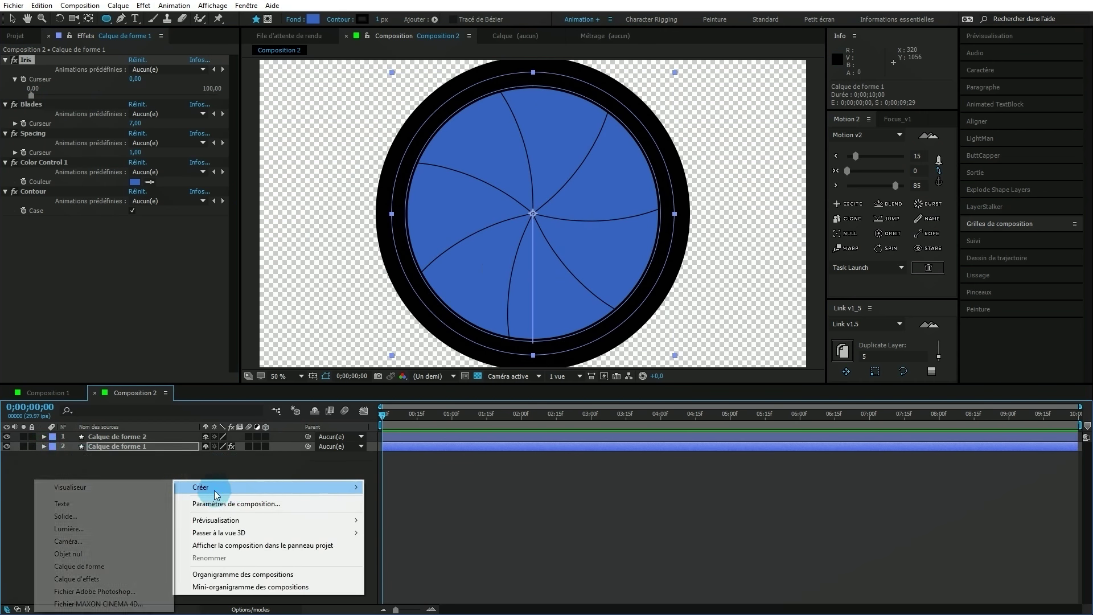
pyautogui.click(110, 517)
pyautogui.click(896, 434)
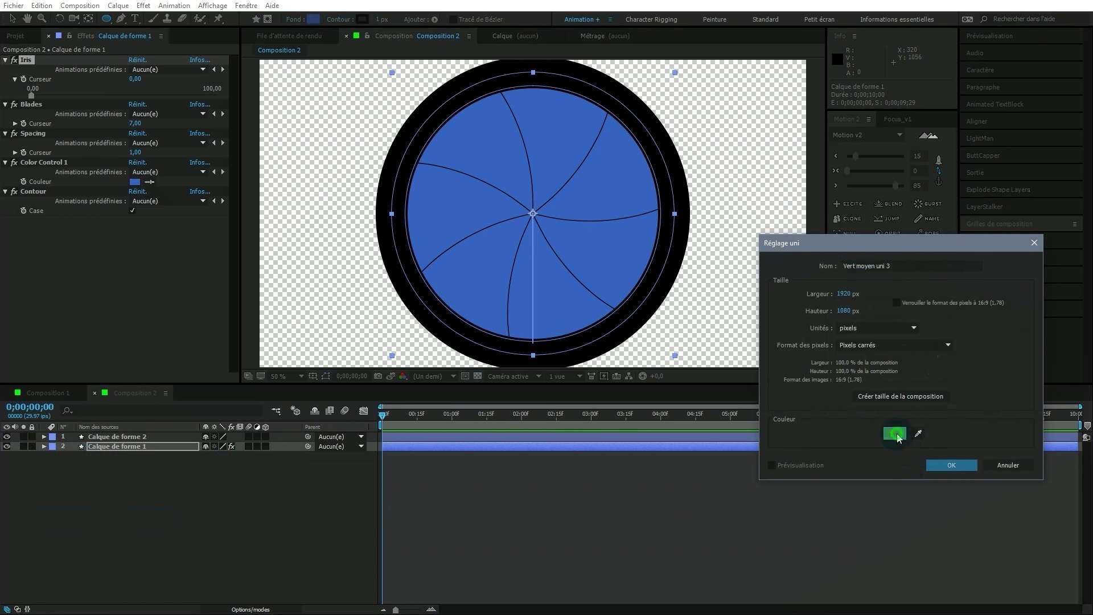
pyautogui.moveTo(868, 217); pyautogui.dragTo(867, 170)
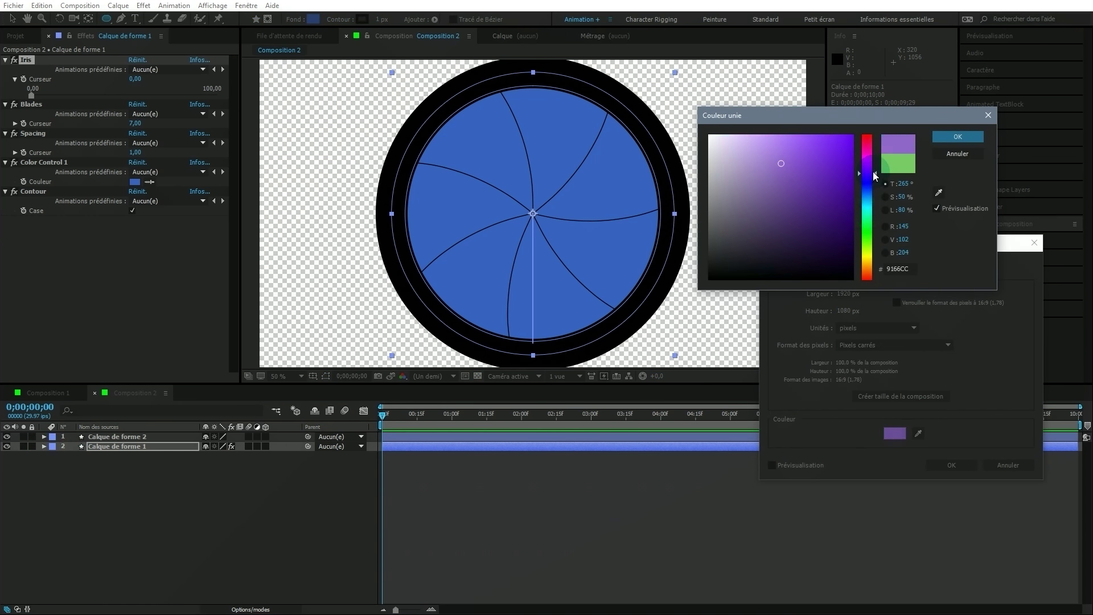
pyautogui.click(952, 138)
pyautogui.click(962, 465)
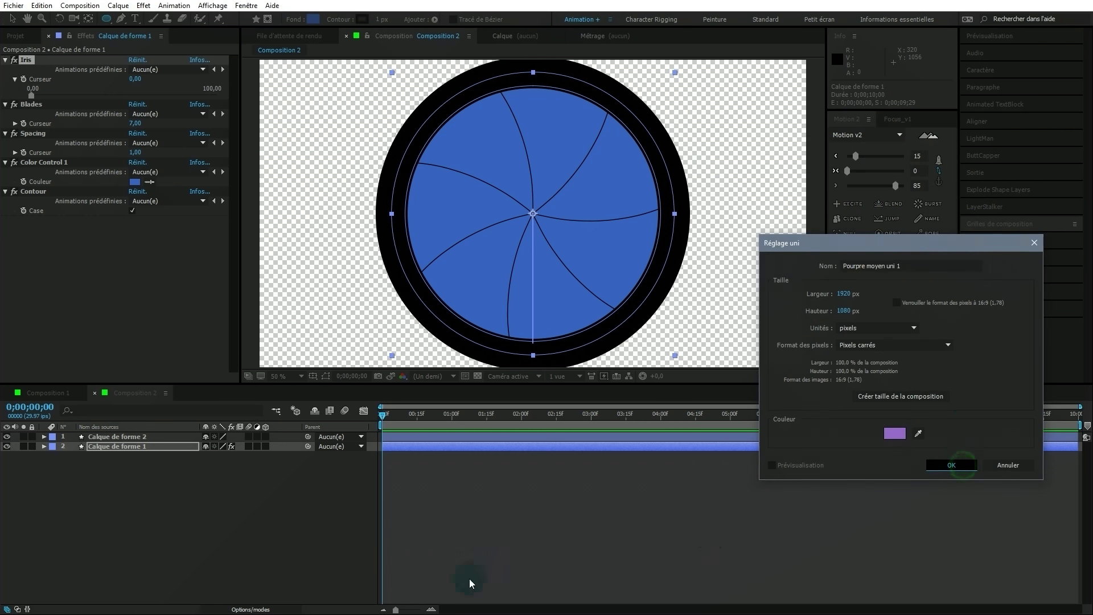
pyautogui.moveTo(165, 446); pyautogui.dragTo(166, 467)
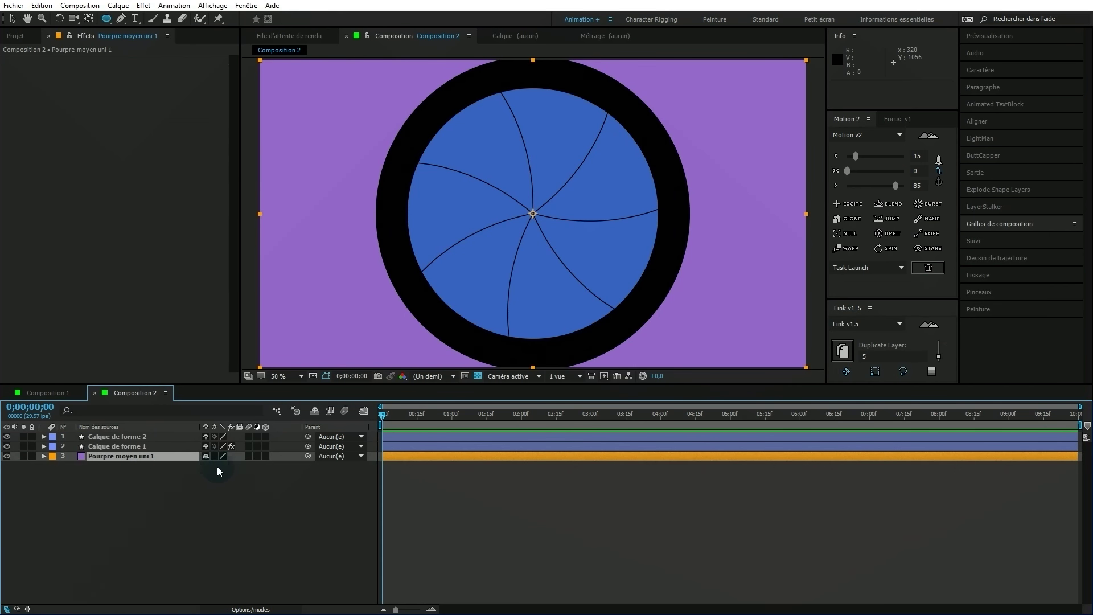
# Open the iris to 34.86 and draw a circular mask on the purple solid, centred on the iris and ending within the black ring.
pyautogui.click(145, 445)
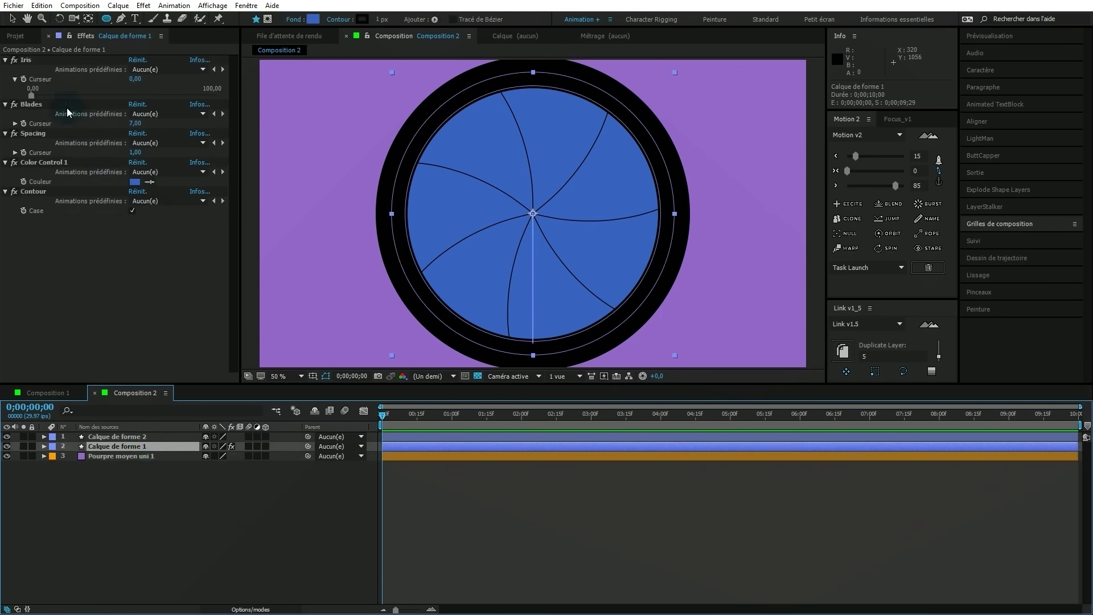
pyautogui.moveTo(33, 93); pyautogui.dragTo(96, 94)
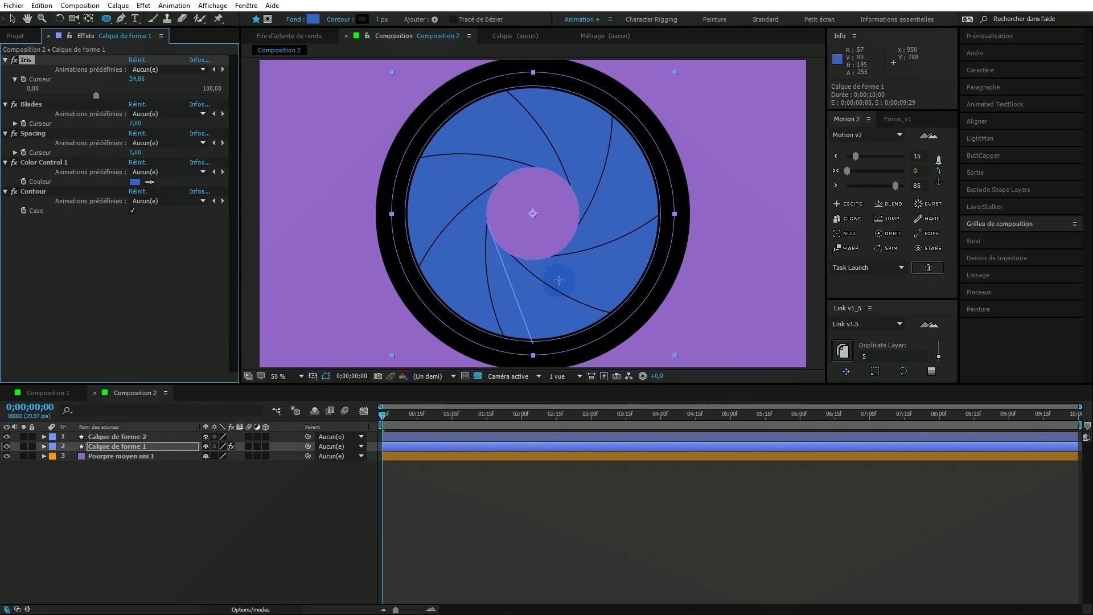
pyautogui.click(149, 457)
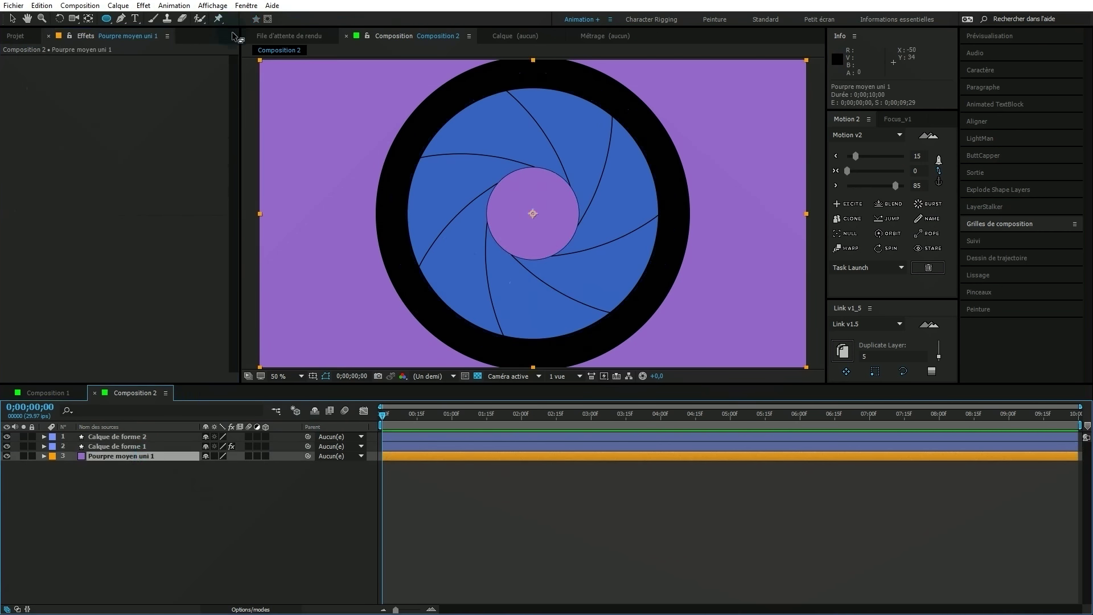
pyautogui.click(106, 20)
pyautogui.moveTo(107, 20); pyautogui.dragTo(138, 49)
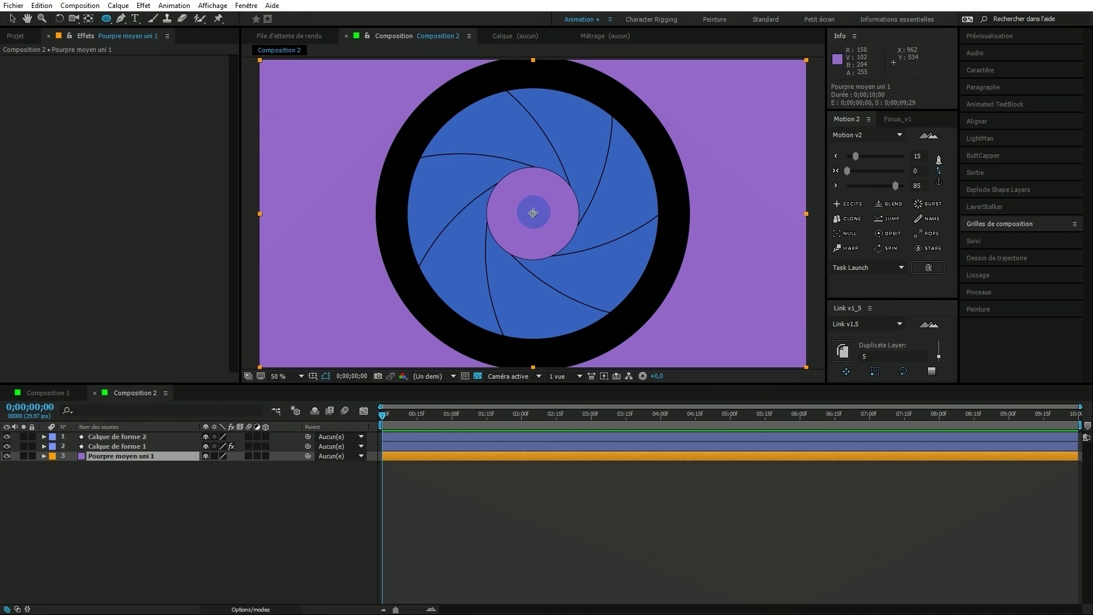
pyautogui.moveTo(533, 213); pyautogui.dragTo(674, 306)
pyautogui.press('ctrl')
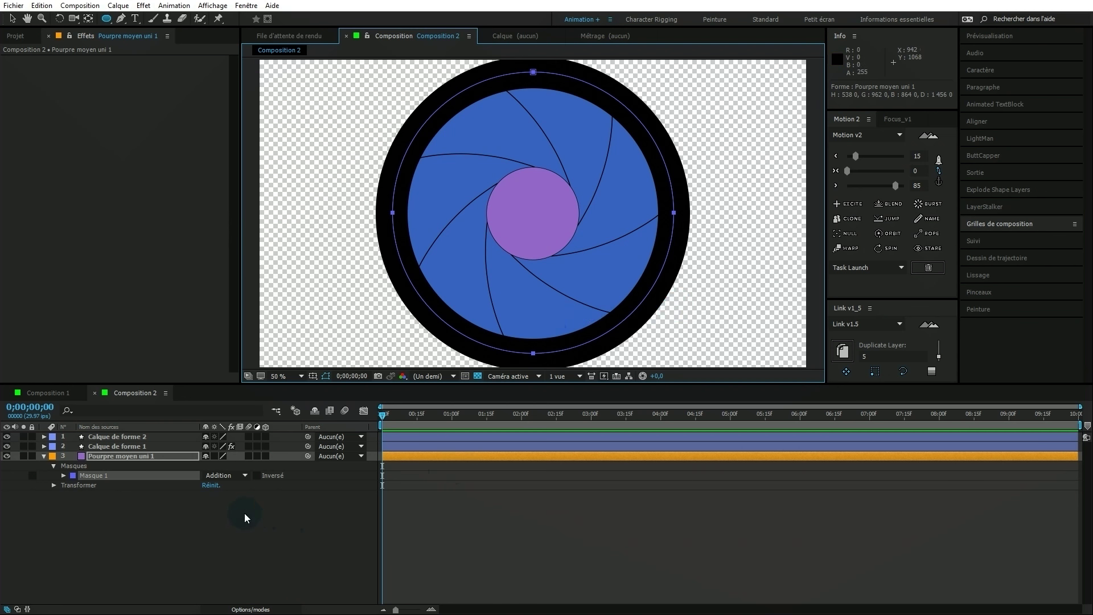
# Set the purple solid's mask mode to Soustraction and close the iris by returning its slider to 0.
pyautogui.click(236, 476)
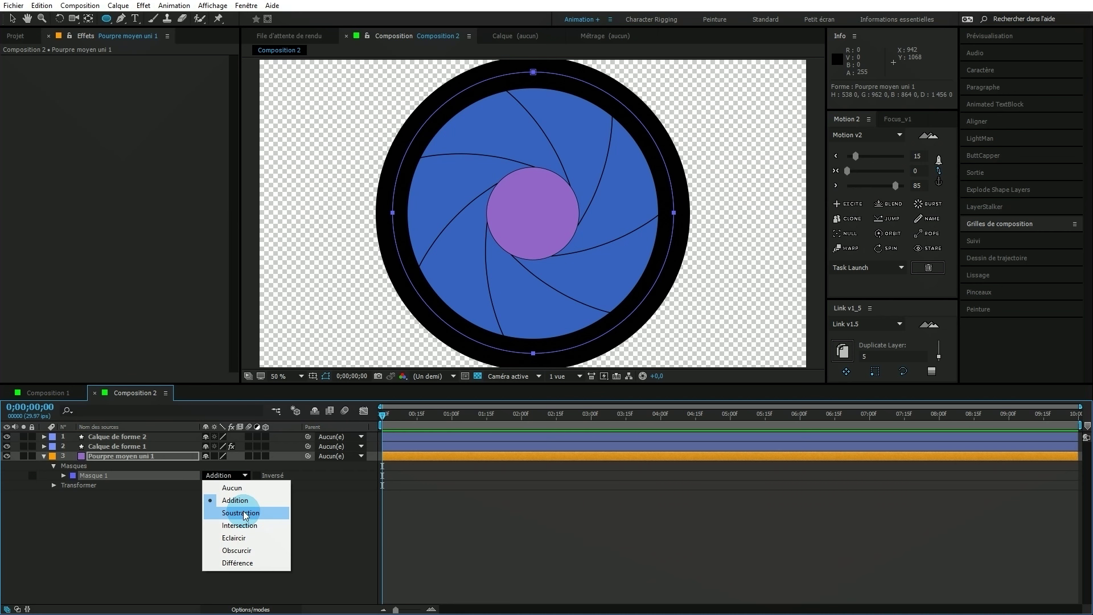
pyautogui.click(242, 513)
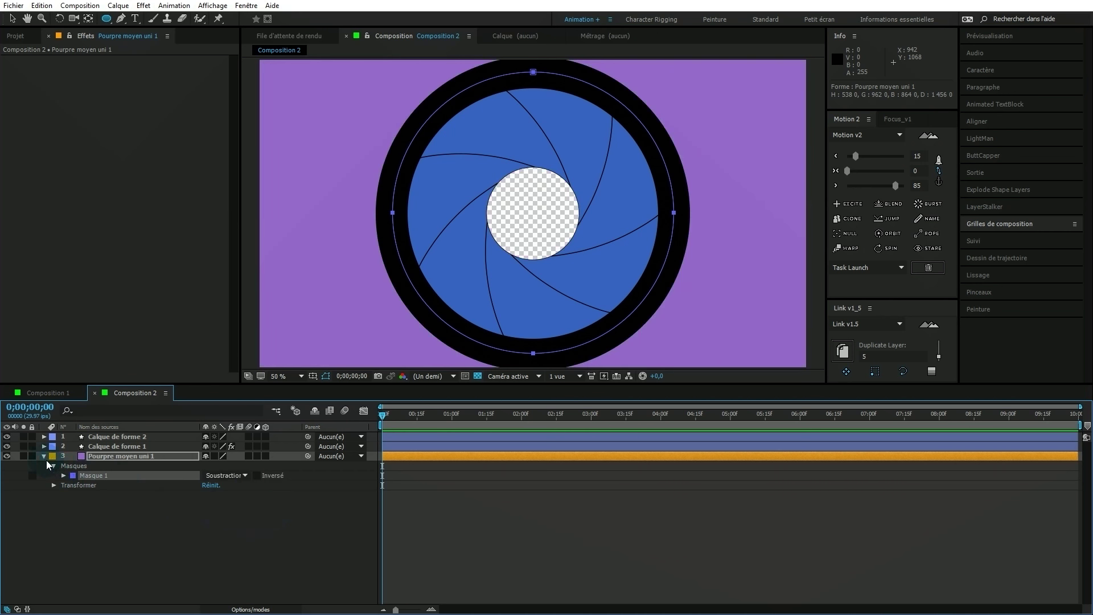
pyautogui.click(43, 457)
pyautogui.click(97, 446)
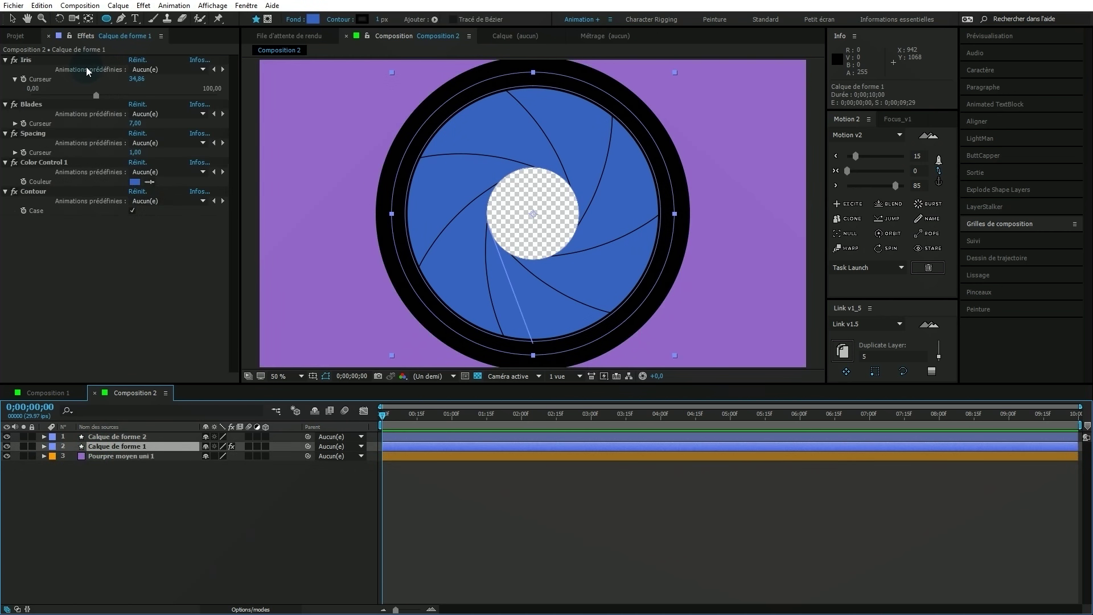
pyautogui.moveTo(96, 94); pyautogui.dragTo(18, 87)
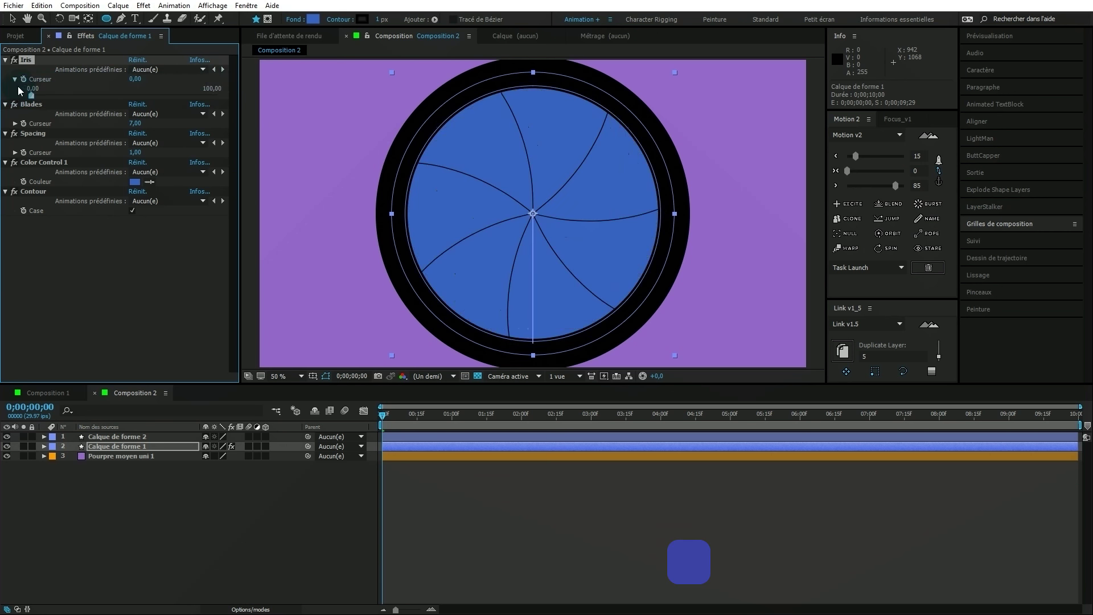
# Place piano-at-sanatorium-e.jpg beneath all the layers and set the Iris slider to 100 to reveal it.
pyautogui.click(14, 36)
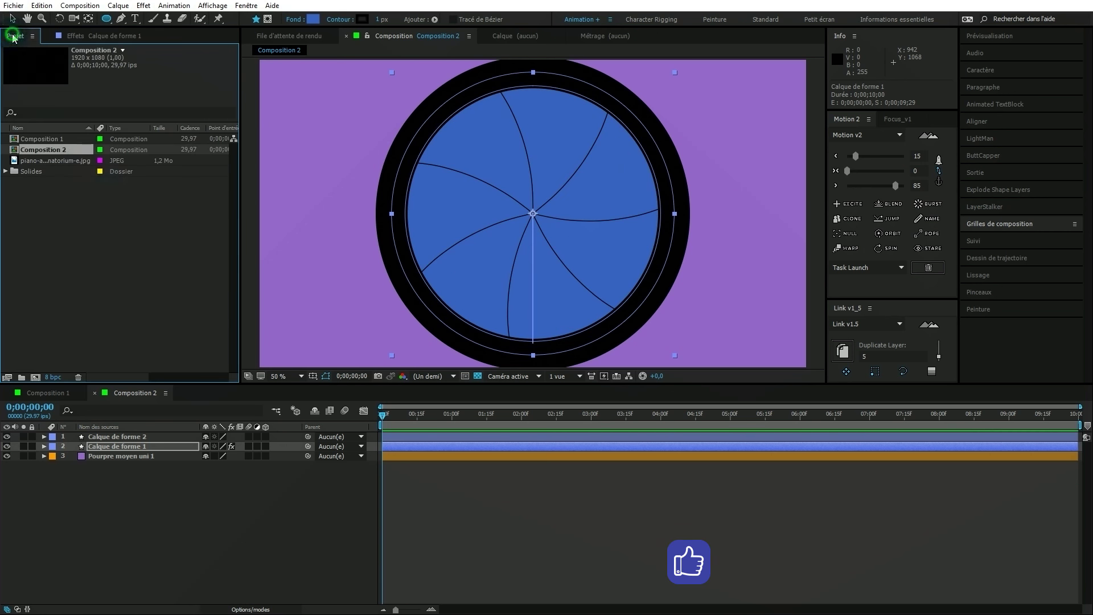
pyautogui.moveTo(44, 159); pyautogui.dragTo(127, 484)
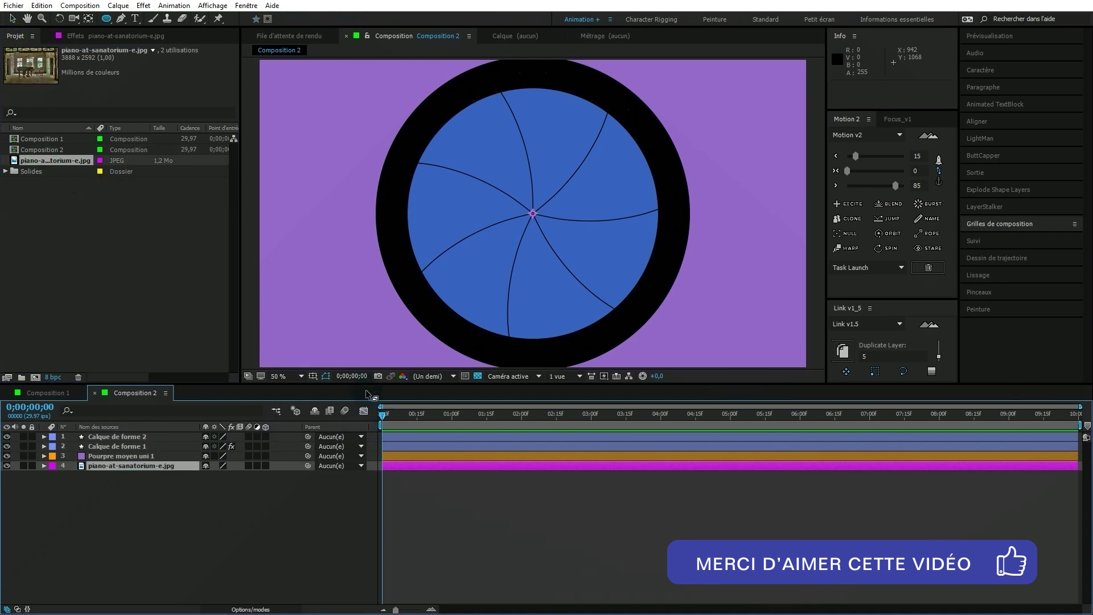
pyautogui.click(131, 447)
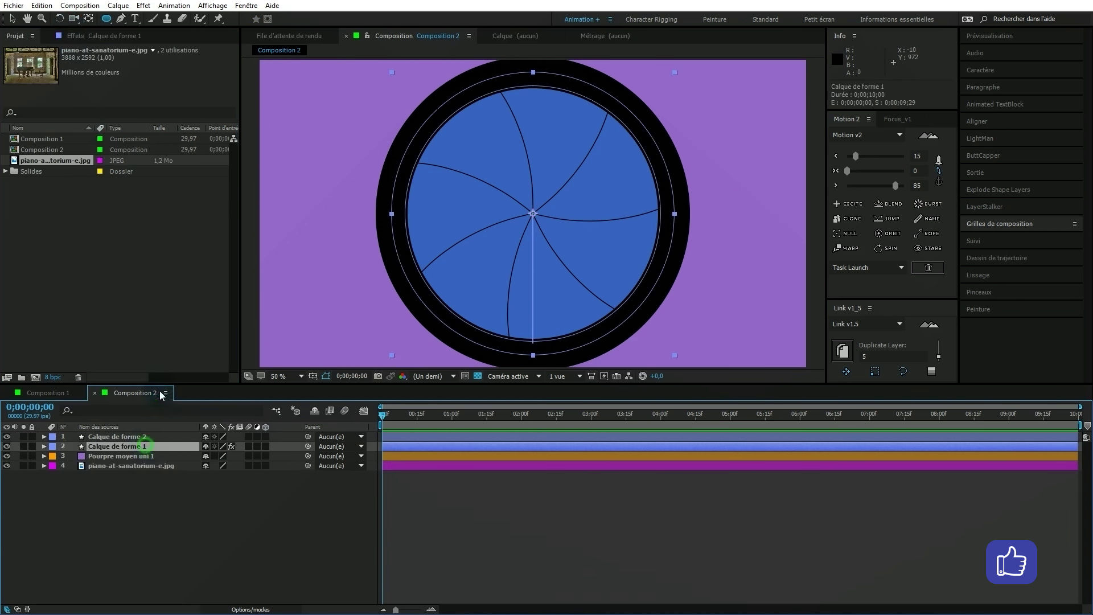
pyautogui.click(85, 35)
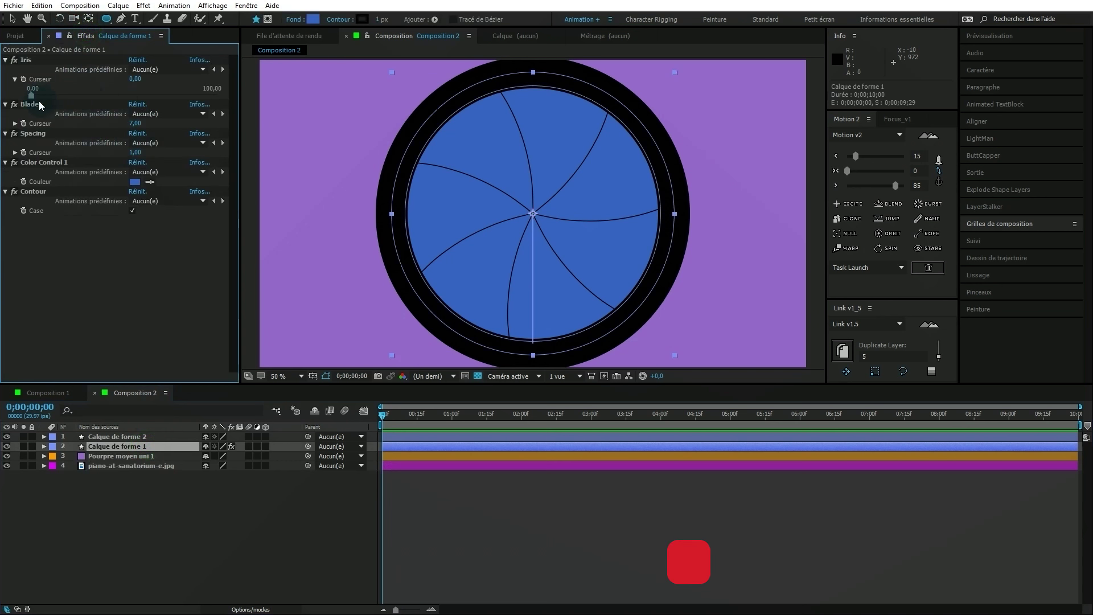
pyautogui.moveTo(29, 93); pyautogui.dragTo(234, 113)
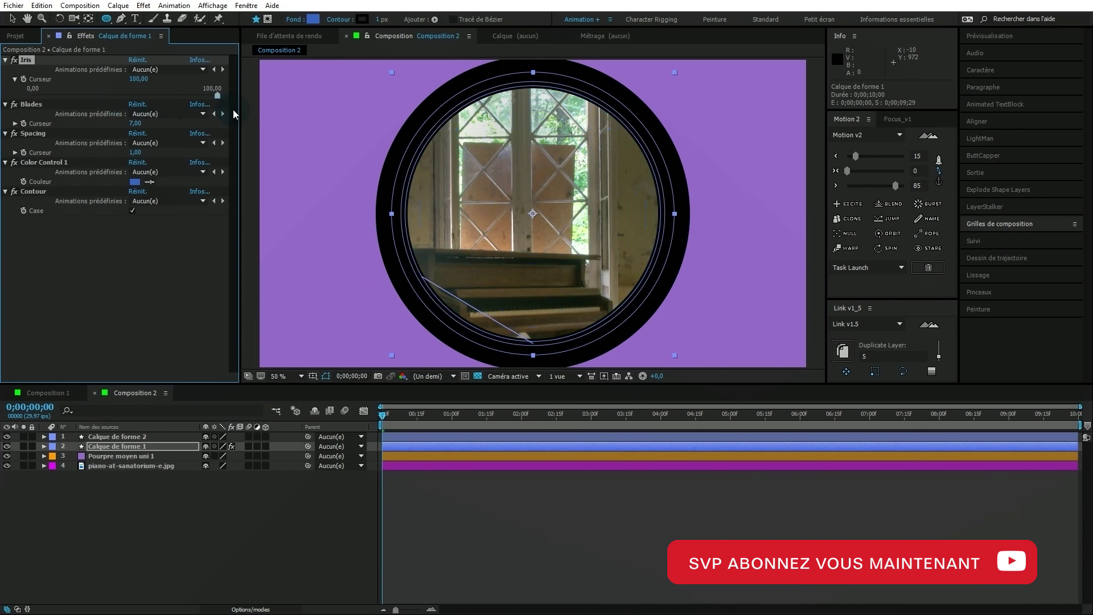
# Scale the piano-at-sanatorium-e.jpg layer to 40% so the room fits within the iris opening.
pyautogui.click(140, 465)
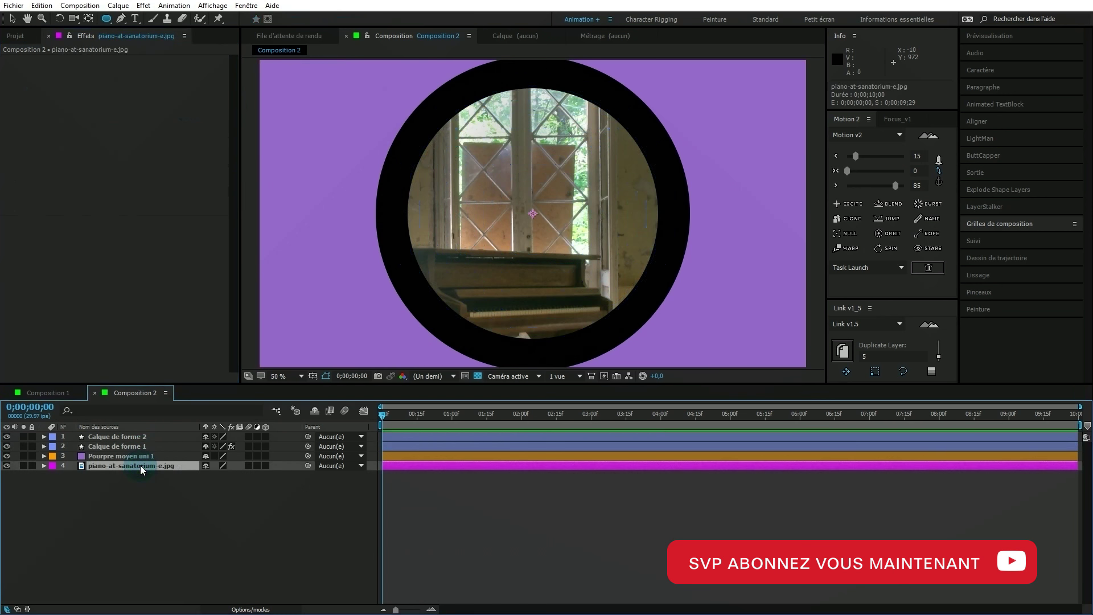
pyautogui.press('s')
pyautogui.moveTo(239, 476); pyautogui.dragTo(221, 492)
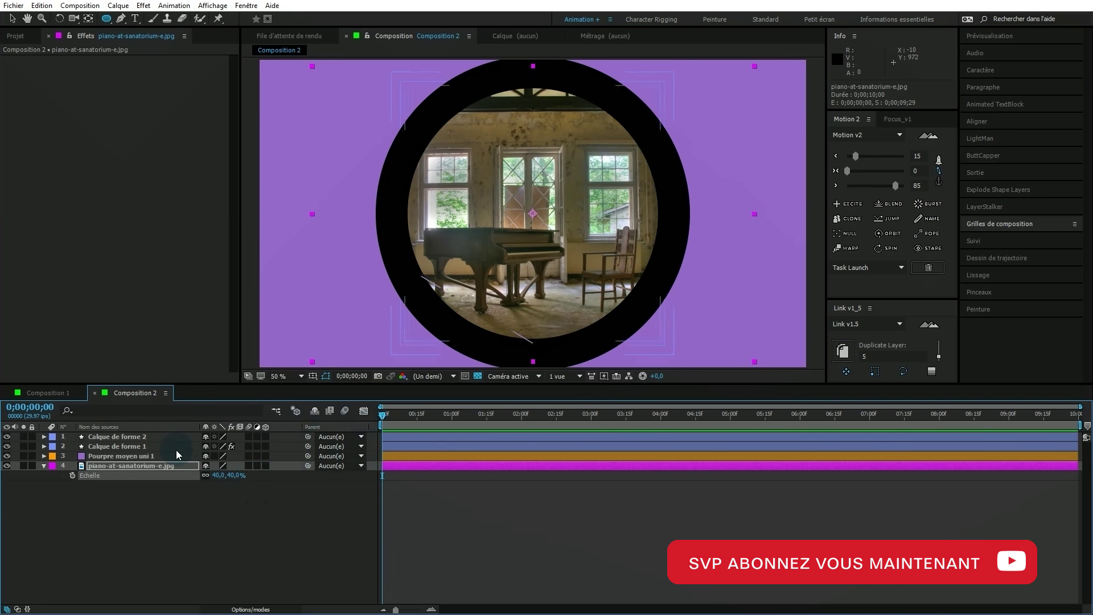
# Keyframe the Iris slider of Calque de forme 1 at 100 and shift that keyframe to 0;00;01;29.
pyautogui.click(150, 447)
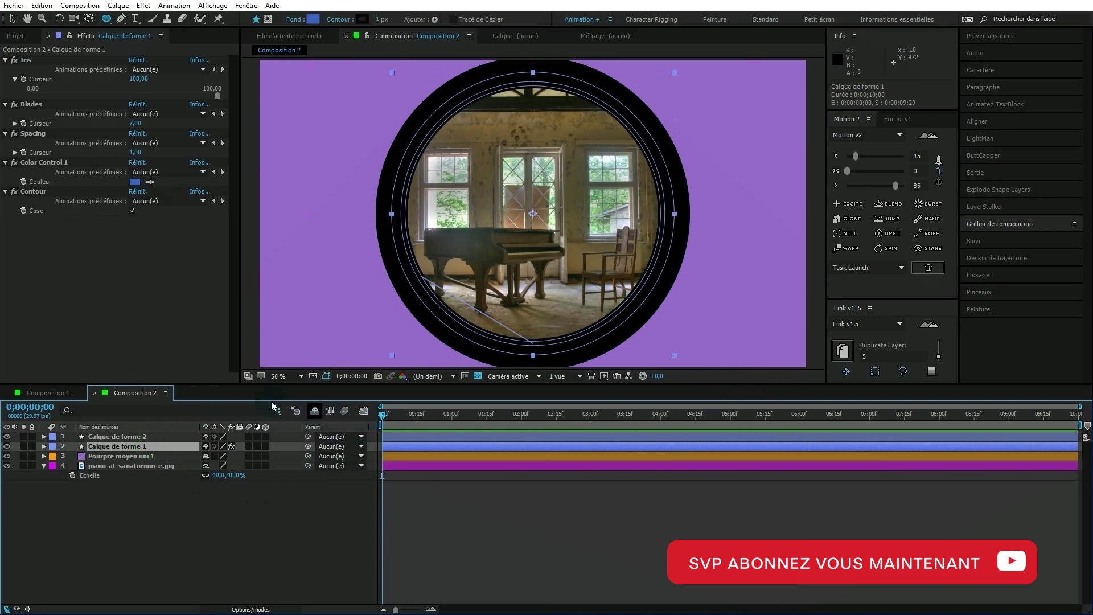
pyautogui.click(24, 83)
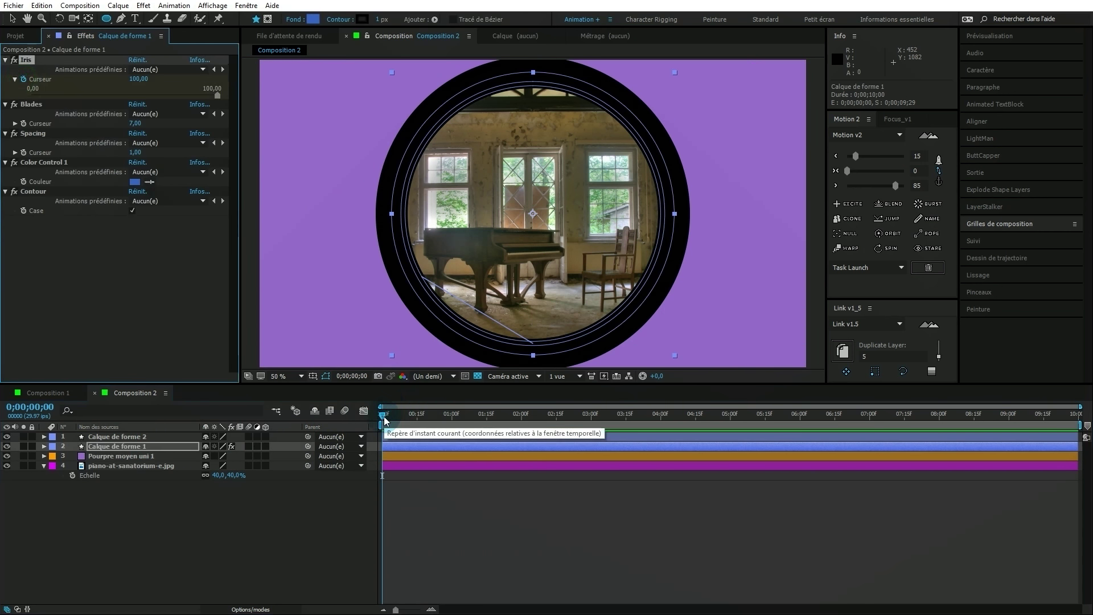
pyautogui.press('u')
pyautogui.moveTo(384, 468); pyautogui.dragTo(518, 466)
# Add a closed-iris keyframe at 0;00;00;15 with the Iris slider at -79.
pyautogui.moveTo(519, 418); pyautogui.dragTo(418, 424)
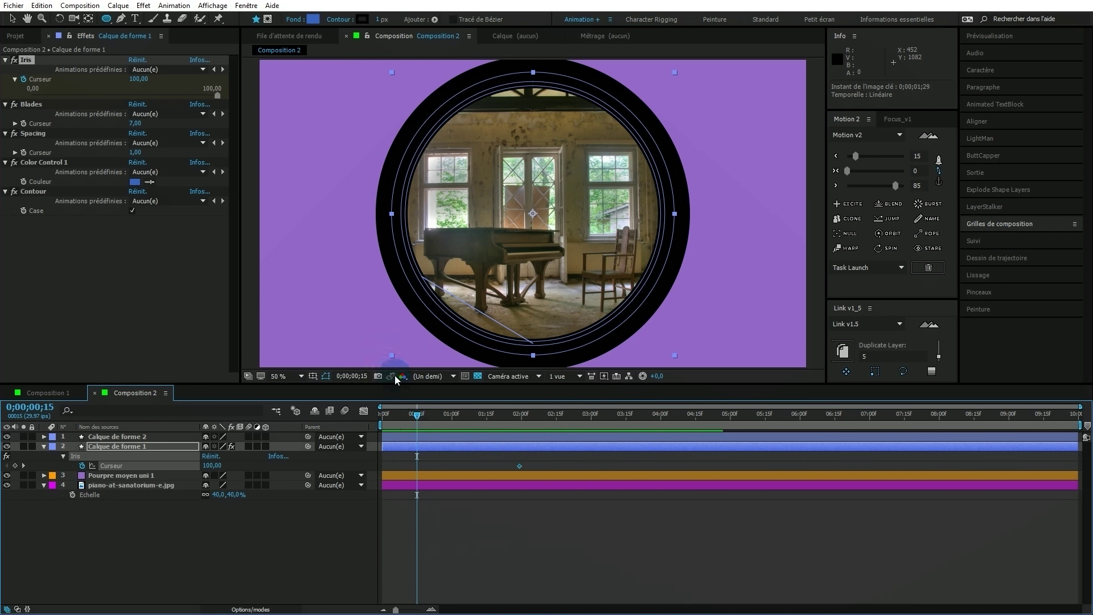
pyautogui.moveTo(211, 465); pyautogui.dragTo(115, 469)
pyautogui.click(357, 523)
# Ease both Iris slider keyframes with Motion v2 for a fast start and slow finish, and check their speed graph.
pyautogui.moveTo(409, 463); pyautogui.dragTo(524, 469)
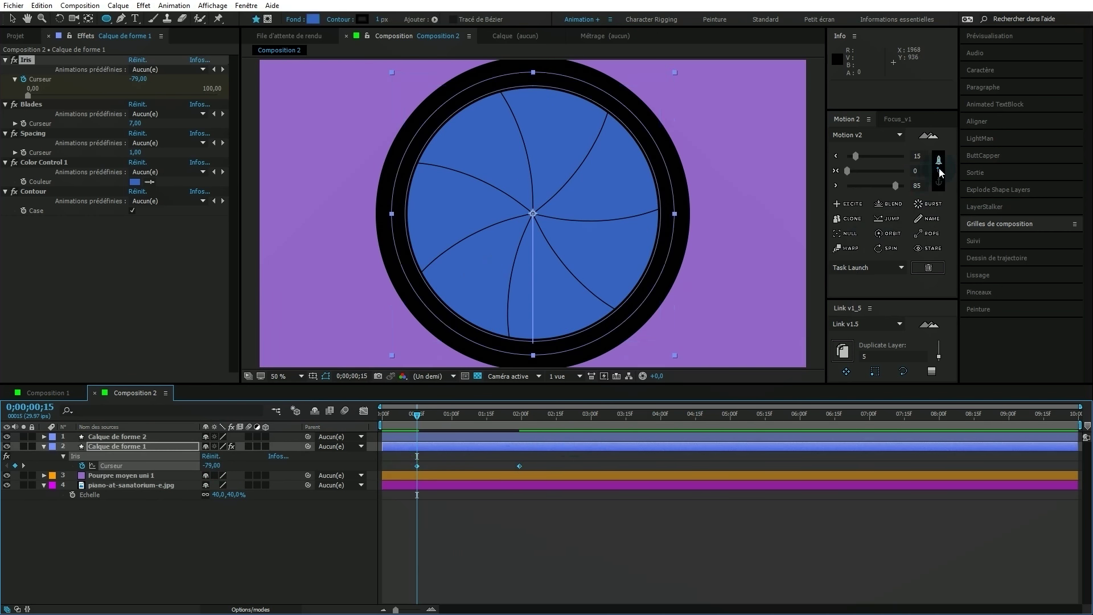
pyautogui.click(836, 157)
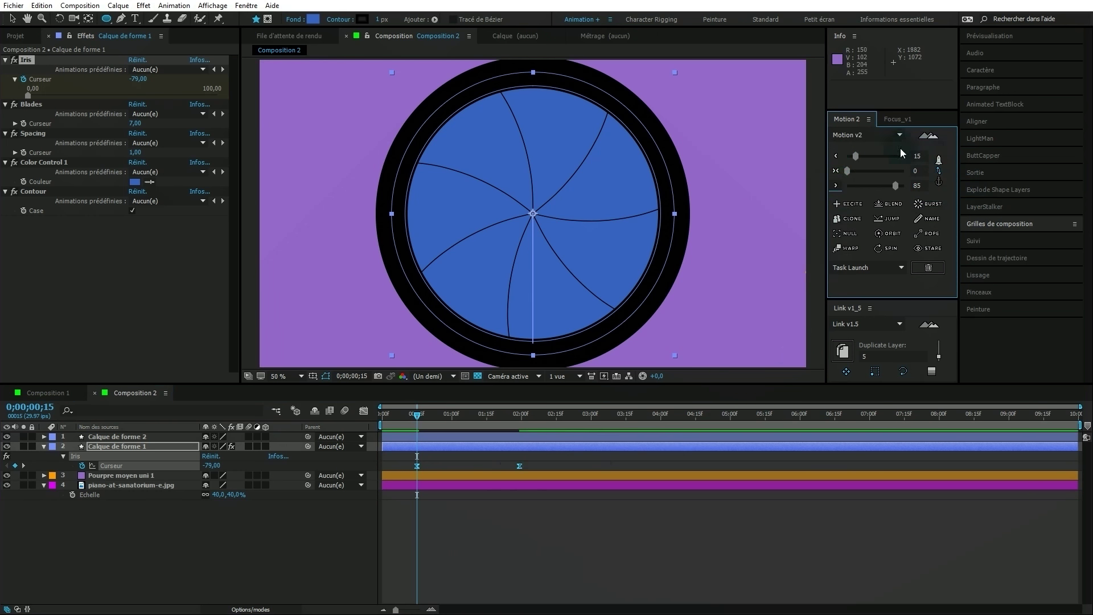
pyautogui.moveTo(418, 420); pyautogui.dragTo(370, 435)
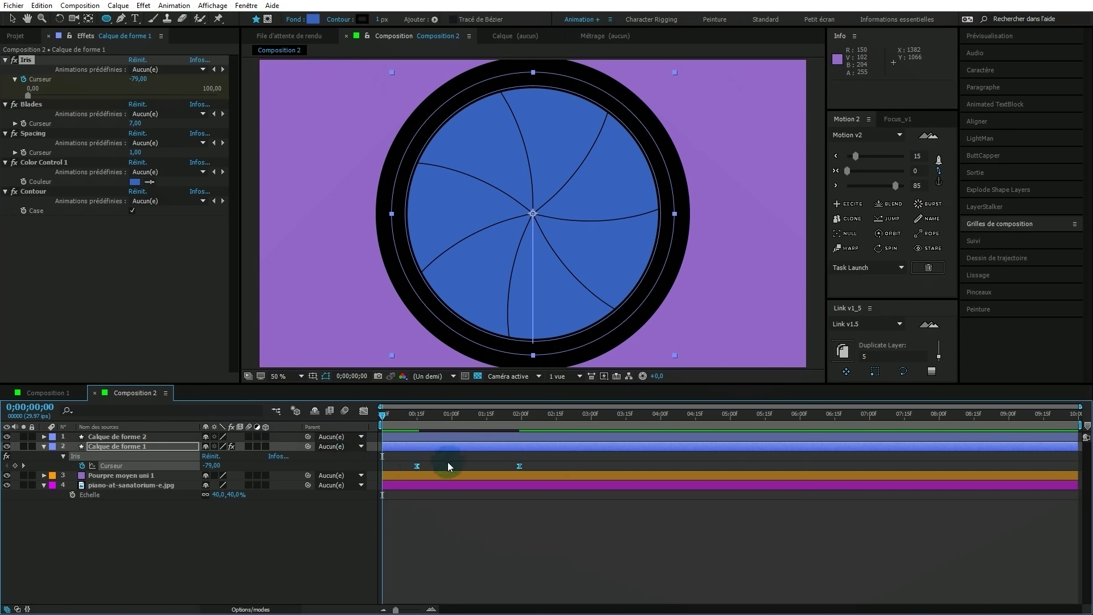
pyautogui.click(364, 411)
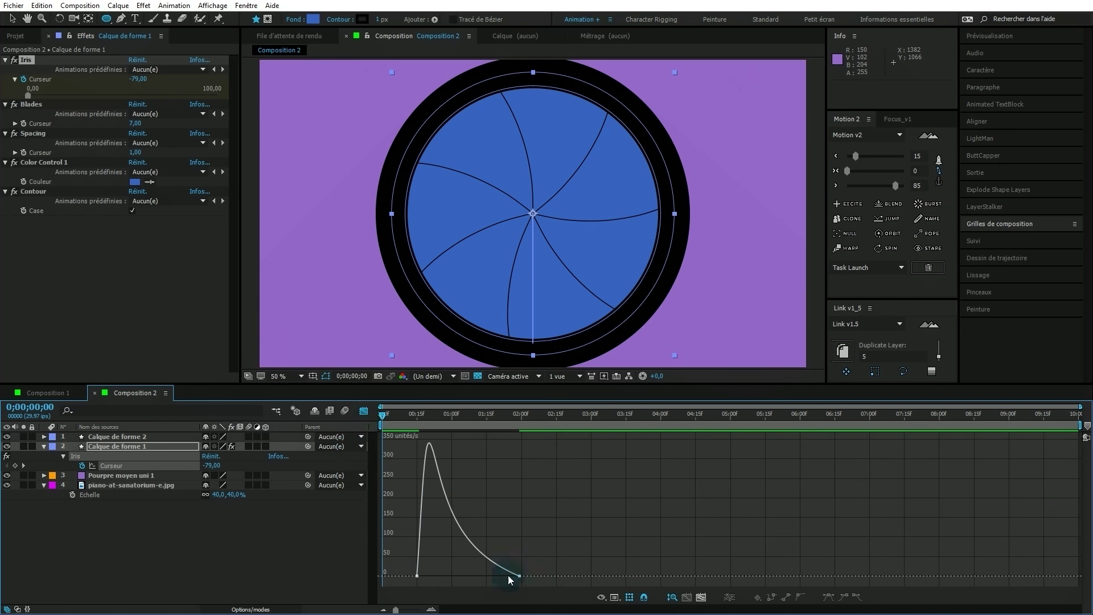
pyautogui.click(363, 411)
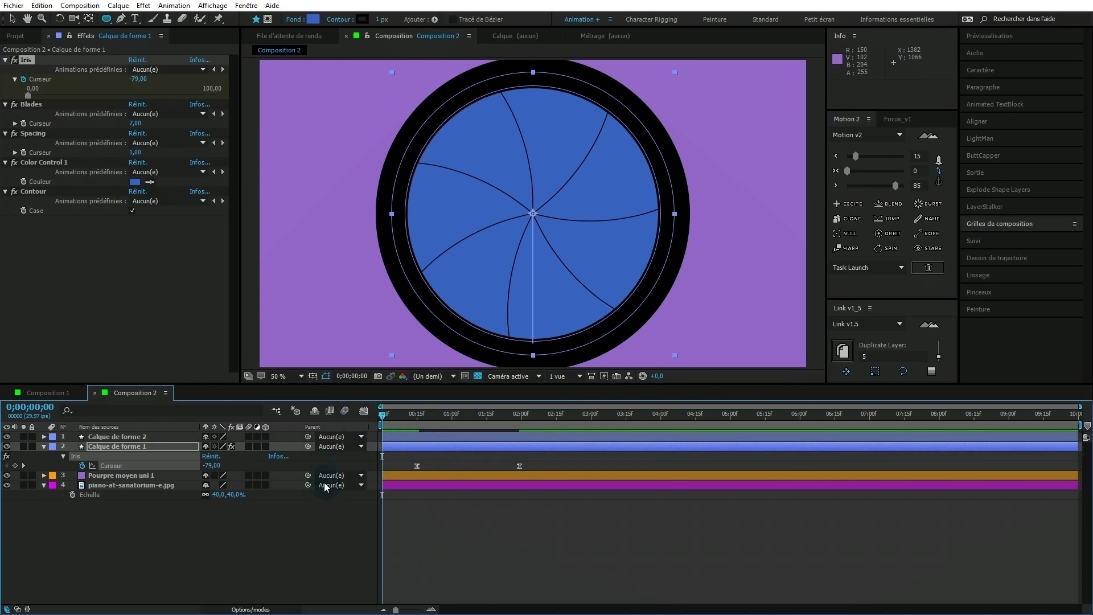
# Preview the iris opening, end the work area at 0;00;02;28 and replay it from the beginning.
pyautogui.click(336, 544)
pyautogui.press('space')
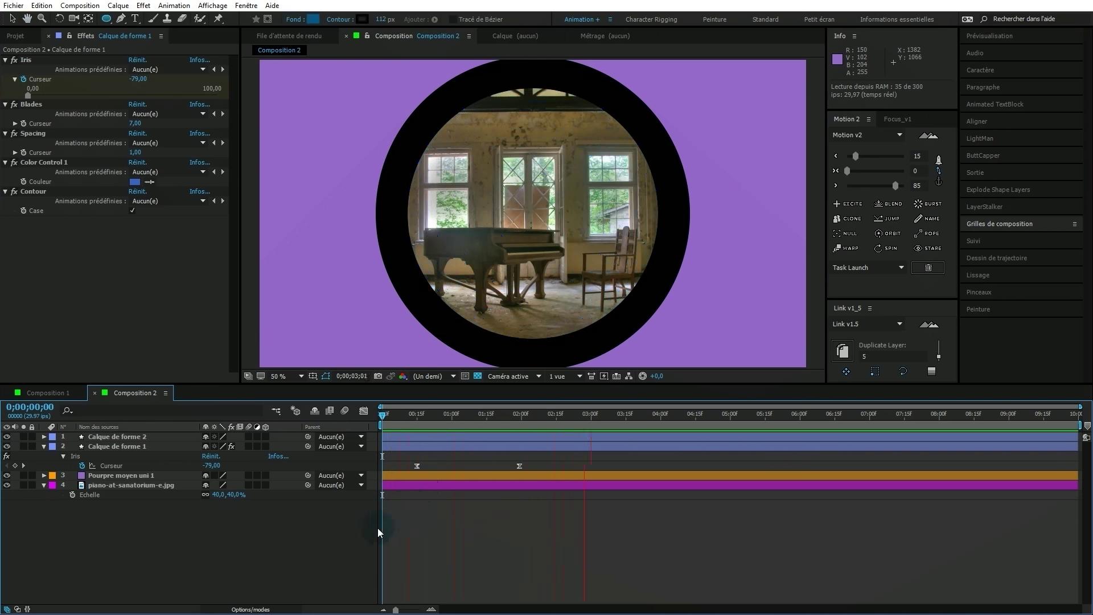
pyautogui.click(586, 415)
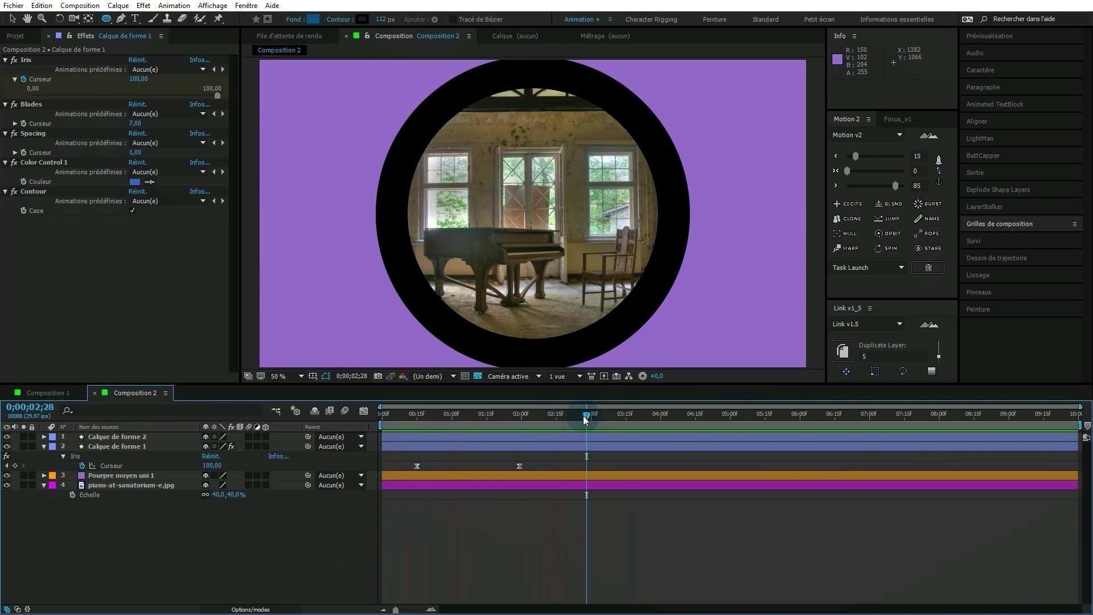
pyautogui.press('n')
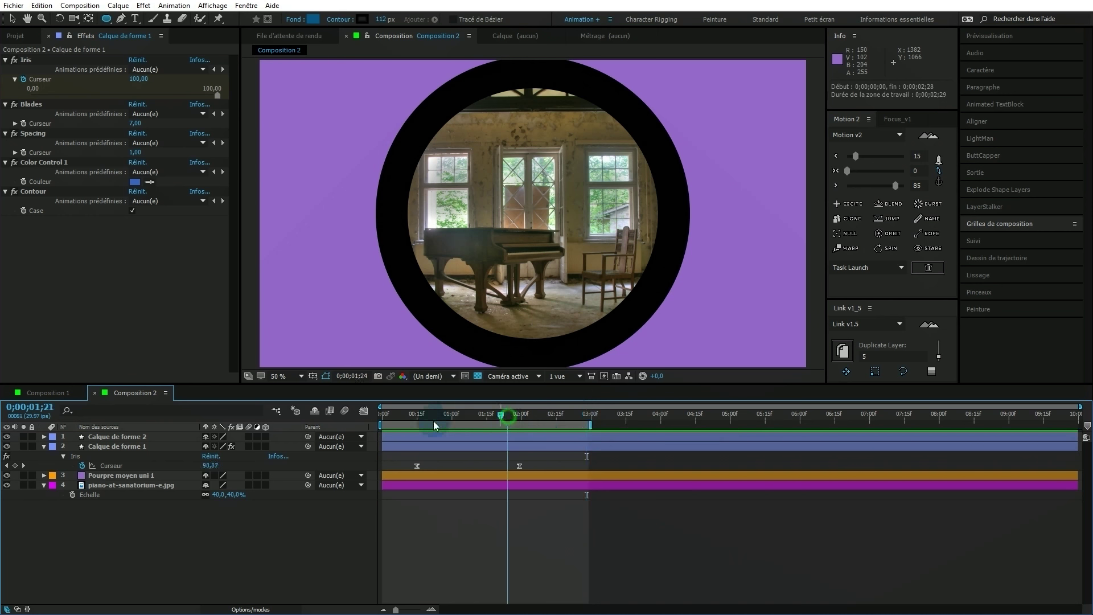
pyautogui.press('Home')
pyautogui.press('space')
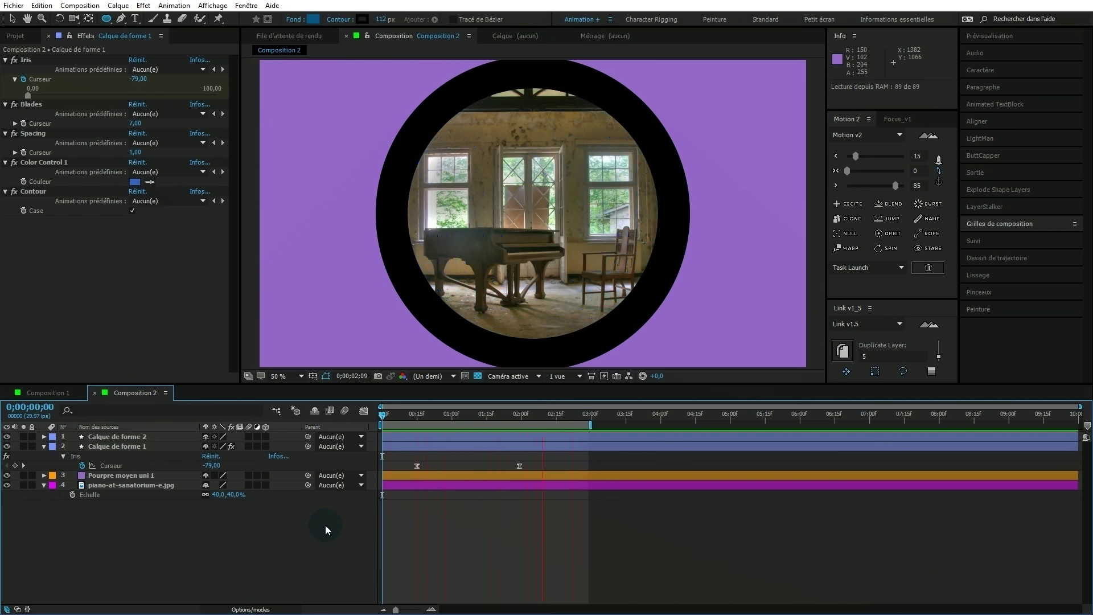
# Copy the closed-iris keyframe to 0;00;02;20, move the open keyframe to about 1.5 seconds and preview the open-close motion.
pyautogui.moveTo(540, 416); pyautogui.dragTo(568, 414)
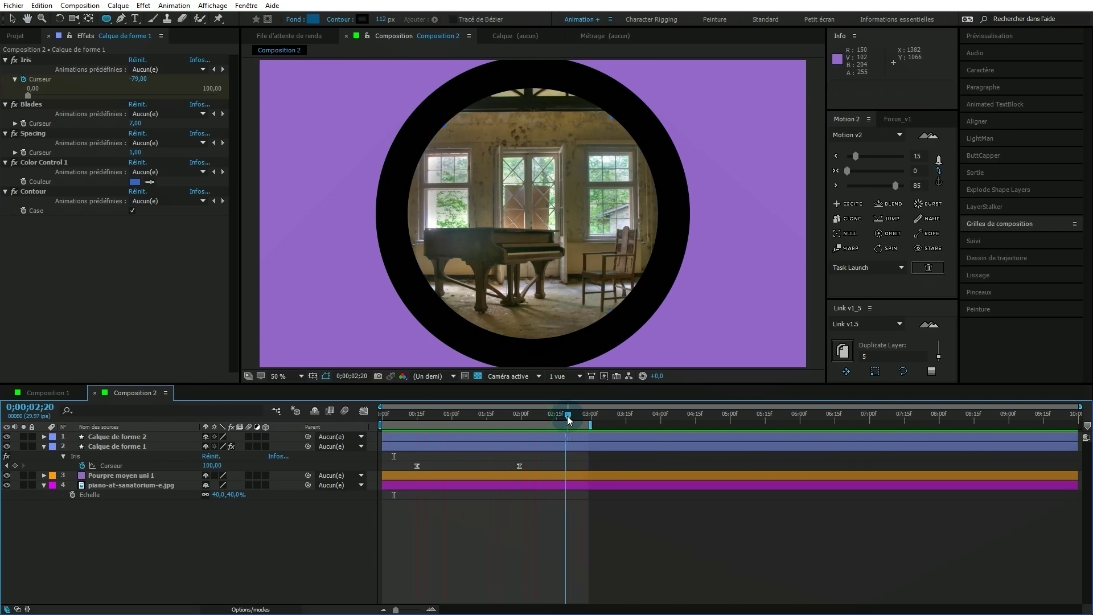
pyautogui.click(417, 466)
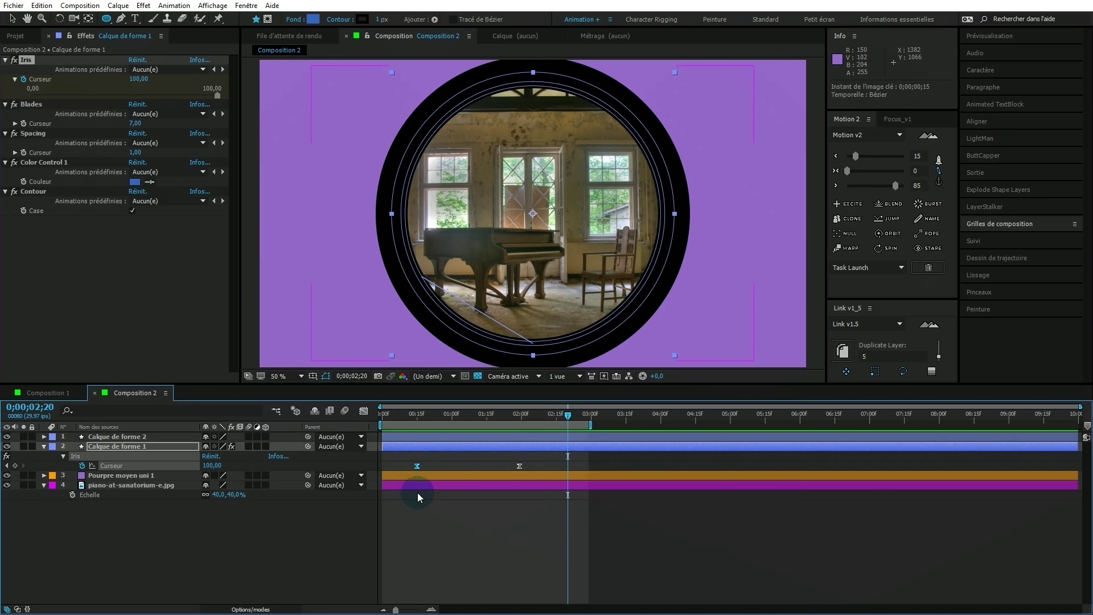
pyautogui.hotkey('ctrl', 'v')
pyautogui.click(521, 466)
pyautogui.moveTo(497, 467); pyautogui.dragTo(490, 468)
pyautogui.press('space')
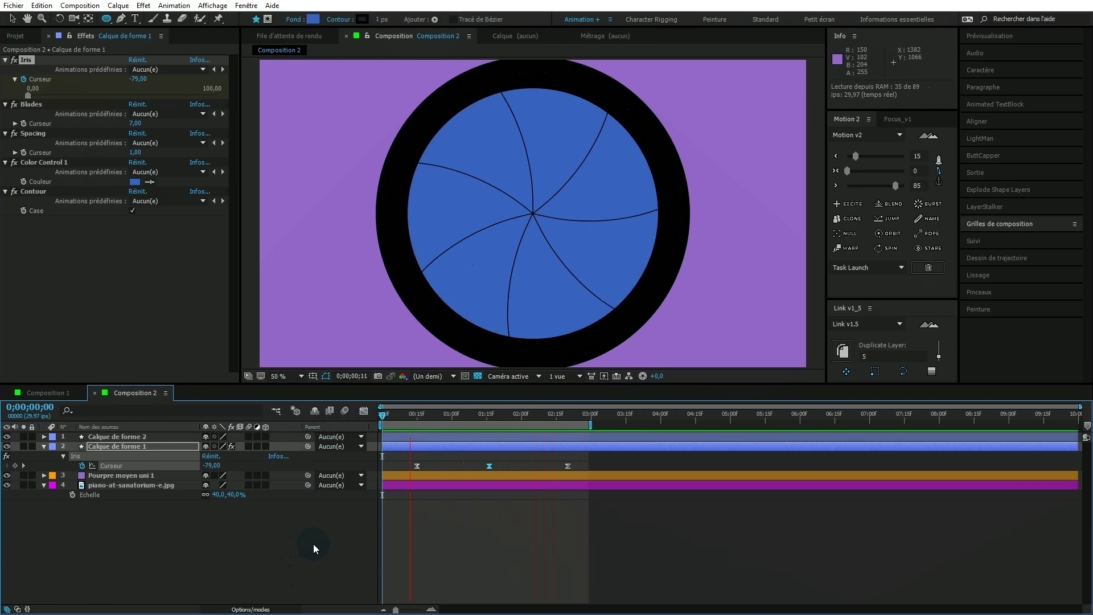
# Extend the work area to about 4.7 seconds, stretch the three Iris keyframes so the last falls at 4 seconds, and preview.
pyautogui.click(442, 531)
pyautogui.moveTo(591, 424); pyautogui.dragTo(710, 424)
pyautogui.moveTo(581, 454)
pyautogui.mouseDown()
pyautogui.moveTo(405, 477)
pyautogui.moveTo(416, 479)
pyautogui.mouseUp()
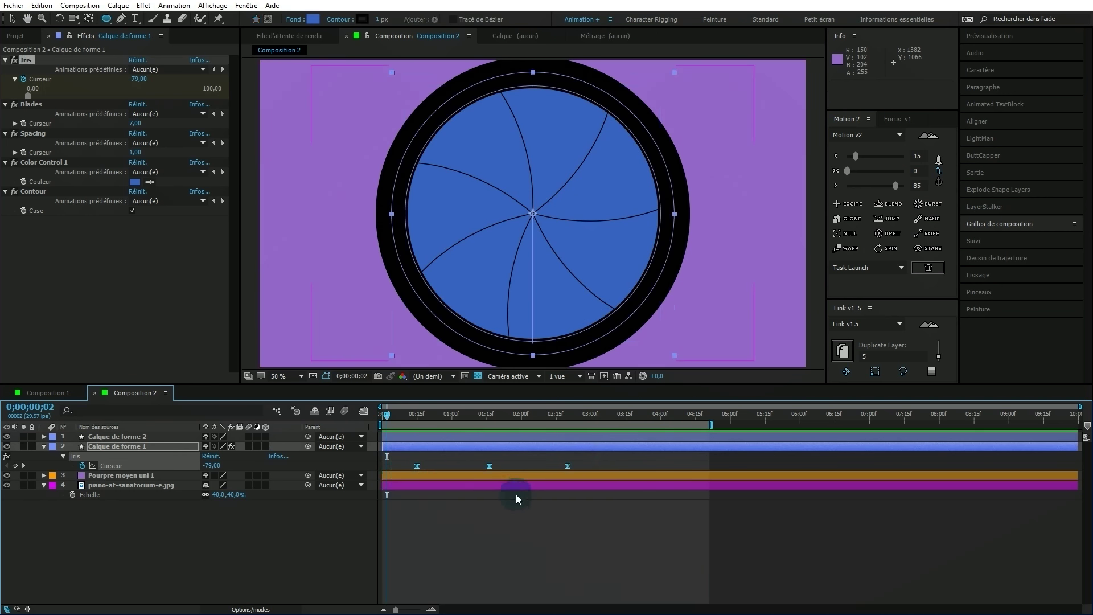
pyautogui.moveTo(565, 464); pyautogui.dragTo(660, 466)
pyautogui.press('space')
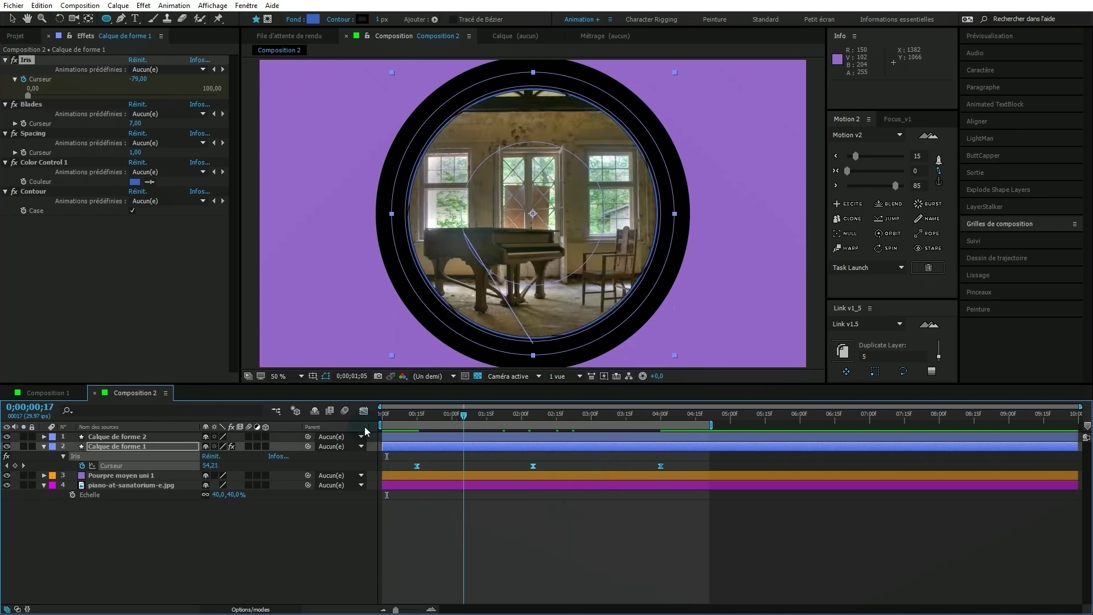